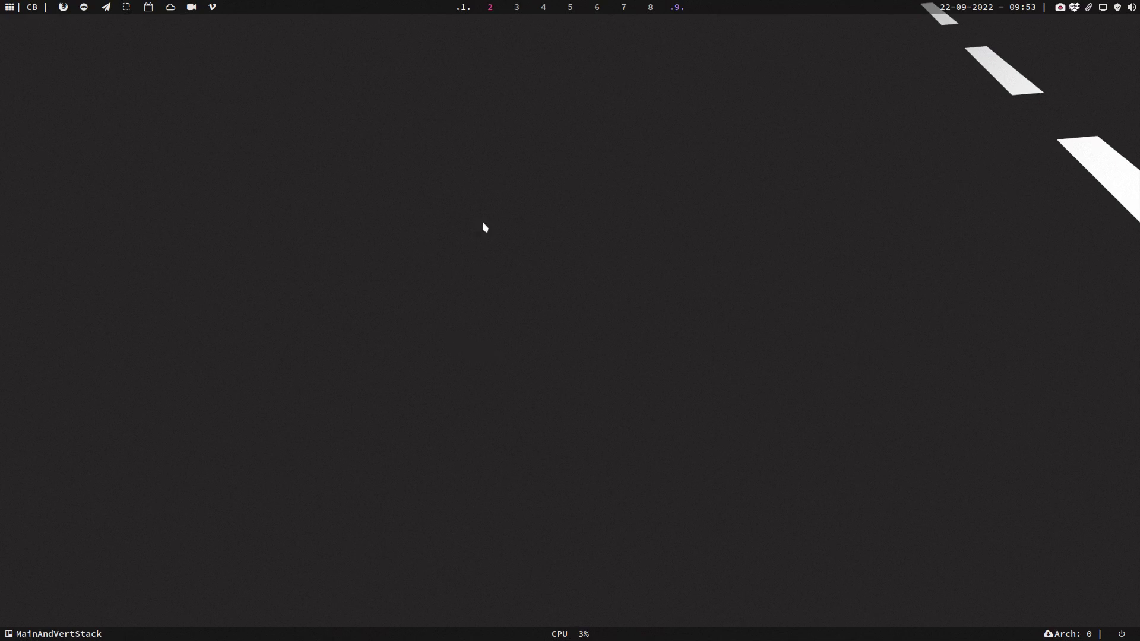
Step: On workspace 1, search the YouTube channel's videos for conky
{"action": "left_click", "coordinate": [464, 8]}
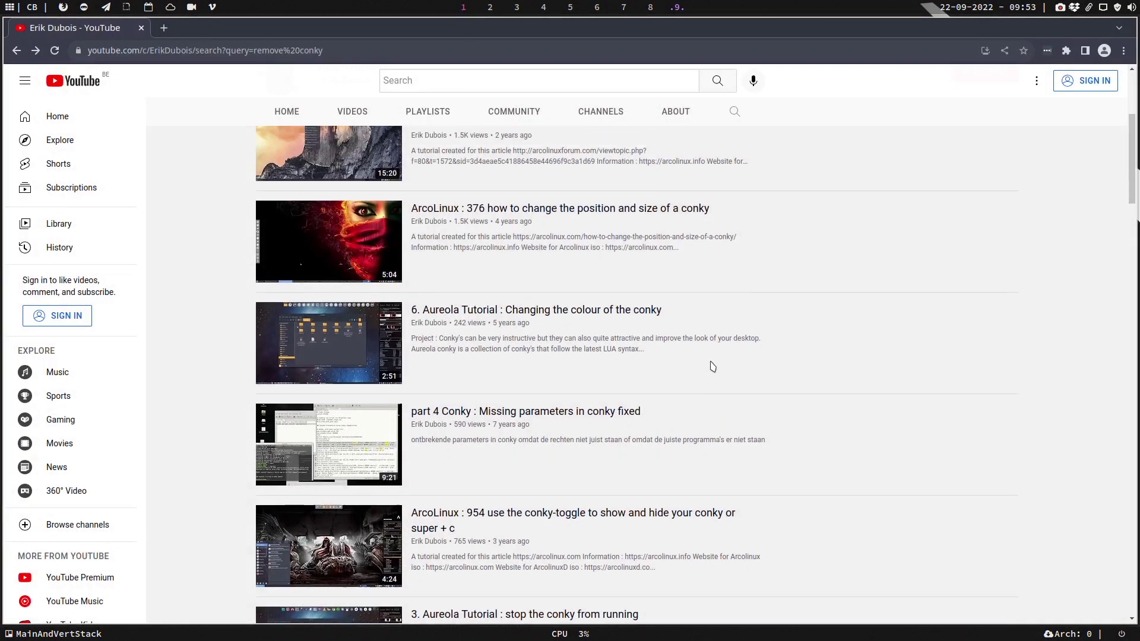
{"action": "scroll", "coordinate": [704, 357], "scroll_direction": "up", "scroll_amount": 3}
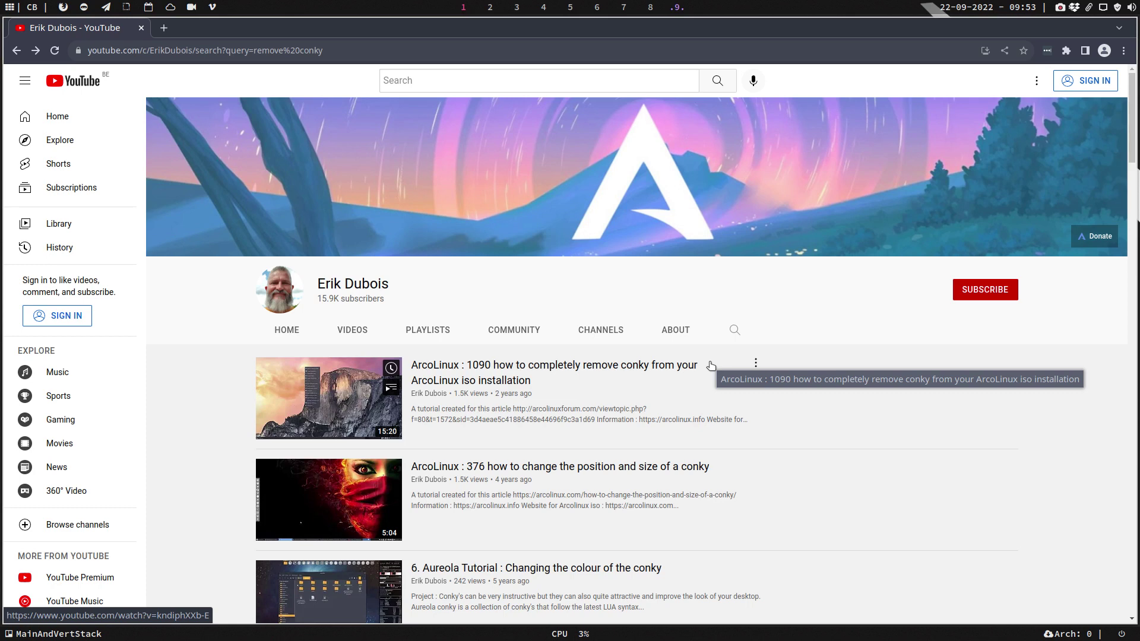
{"action": "left_click", "coordinate": [10, 9]}
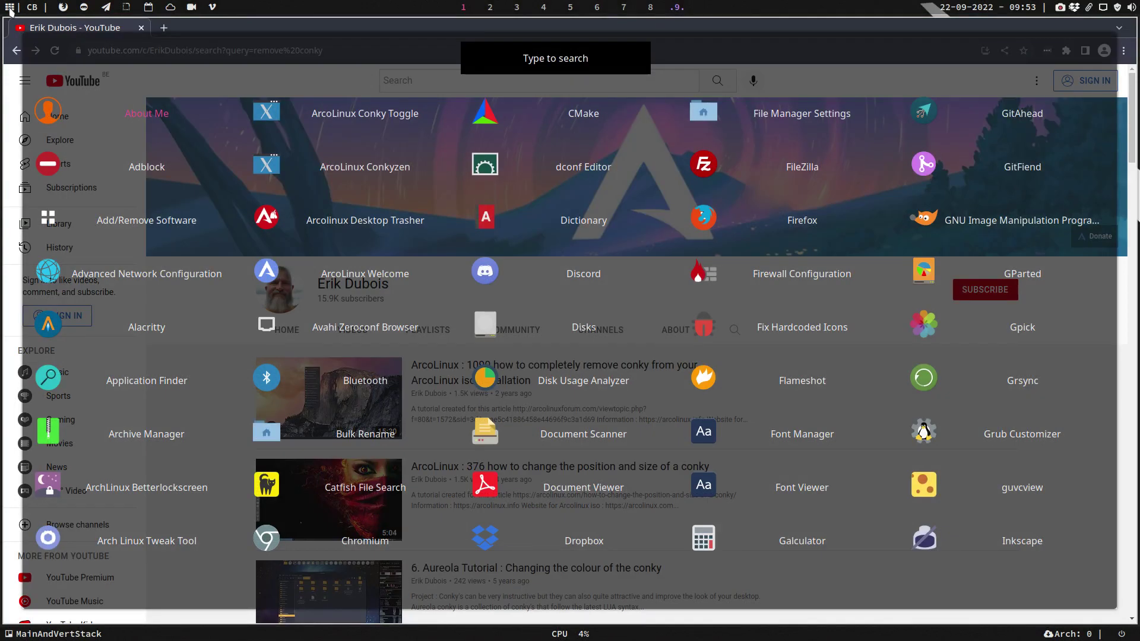
{"action": "left_click", "coordinate": [10, 9]}
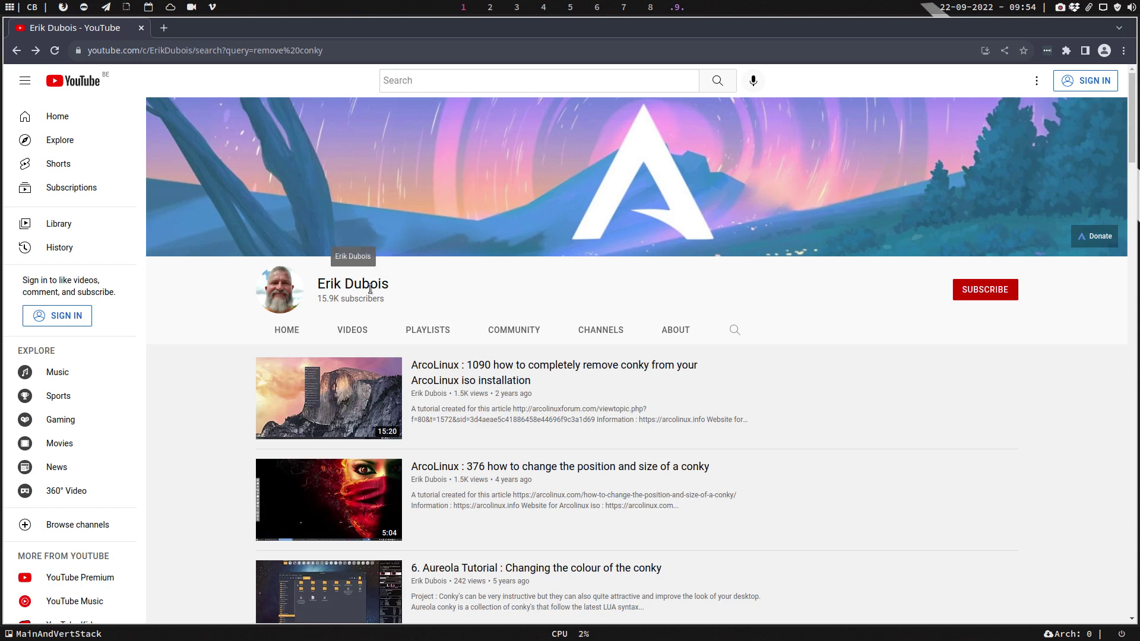
{"action": "left_click", "coordinate": [735, 332]}
{"action": "mouse_move", "coordinate": [721, 368]}
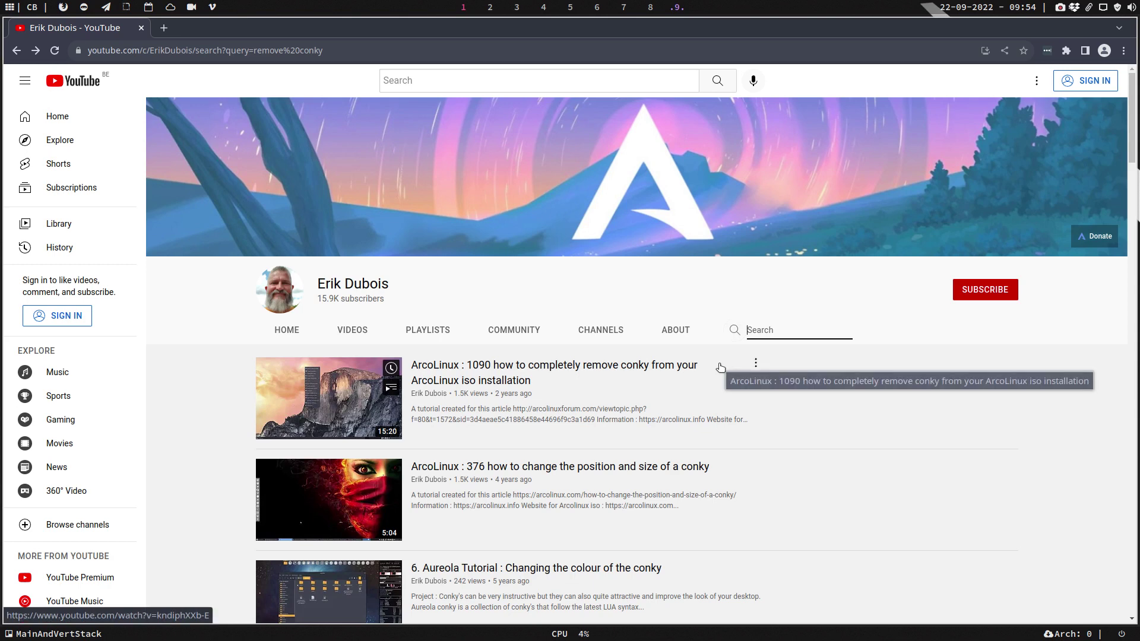
{"action": "type", "text": "conky"}
{"action": "key", "text": "Return"}
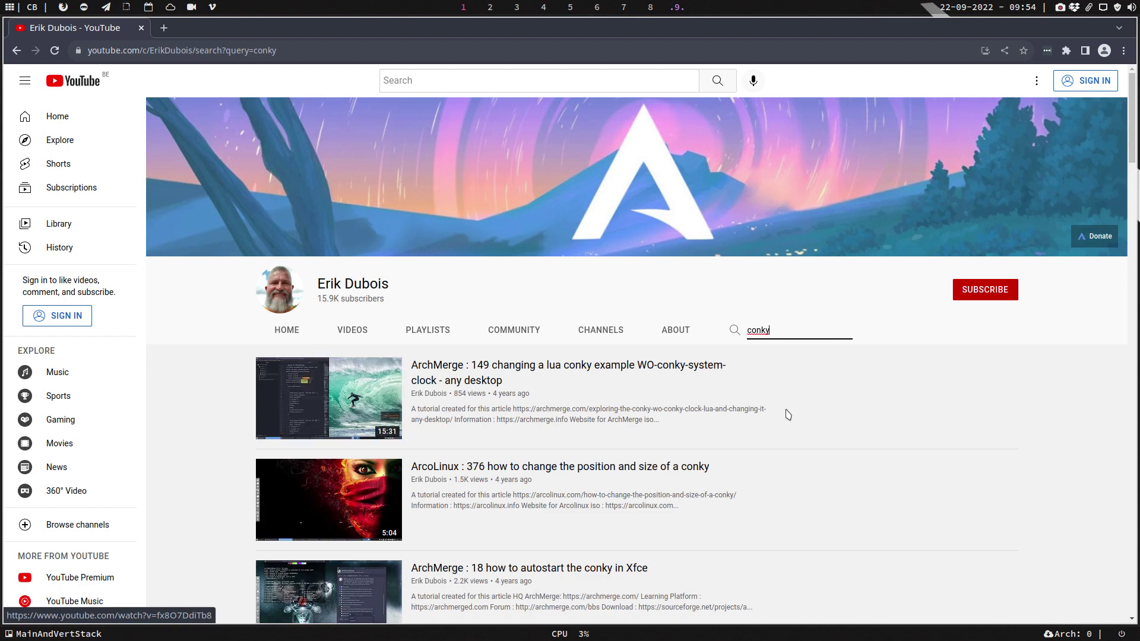
Step: Close the browser and start the XL NEXT virtual machine in VirtualBox
{"action": "key", "text": "super+q"}
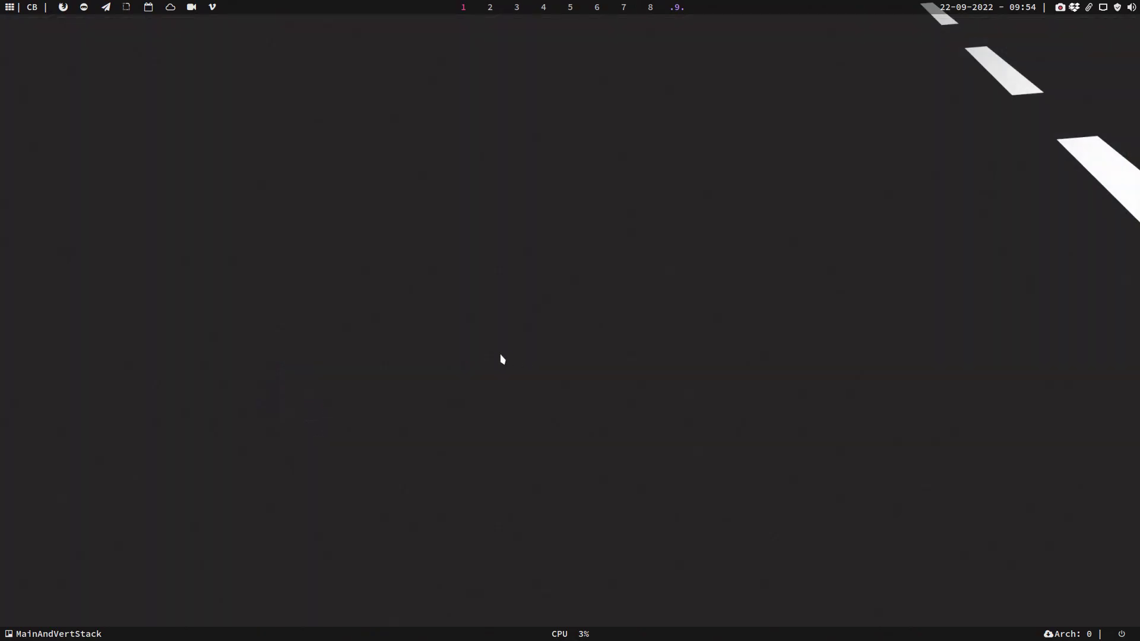
{"action": "key", "text": "super+v"}
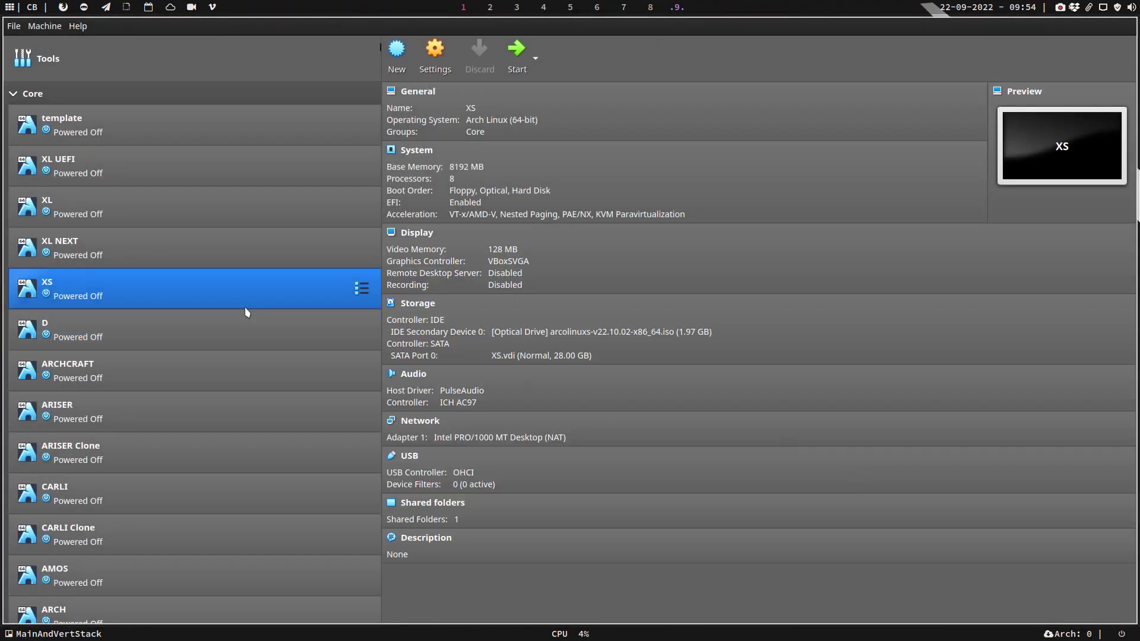
{"action": "left_click", "coordinate": [267, 244]}
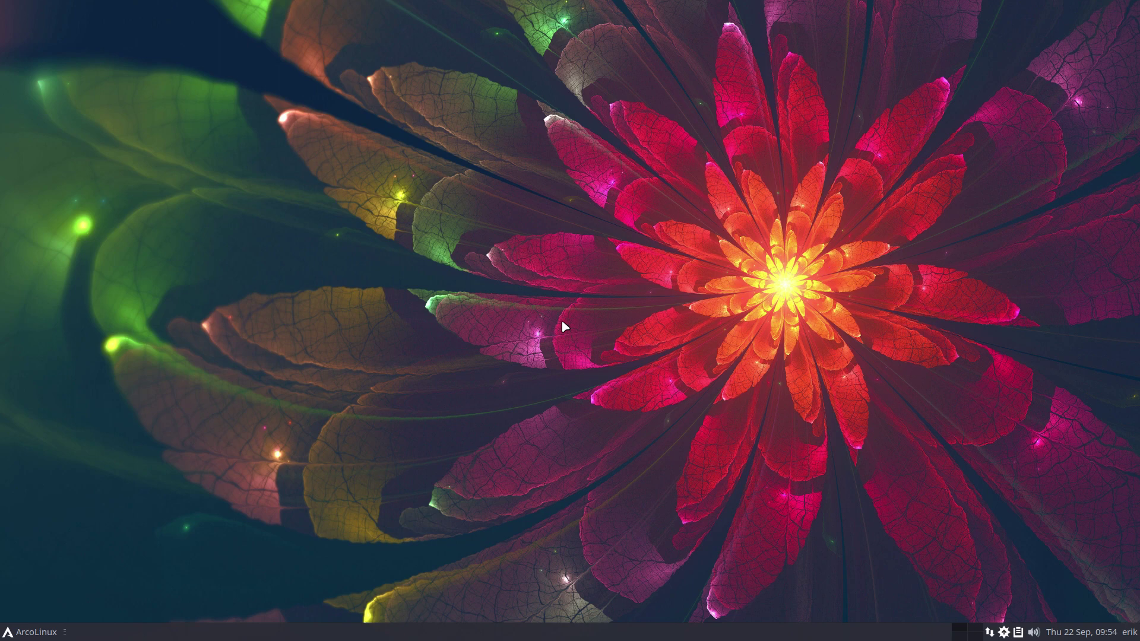
Step: In the VM's Alacritty, run xd to show the xfce.desktop session, then launch att with the password
{"action": "key", "text": "ctrl+alt+Return"}
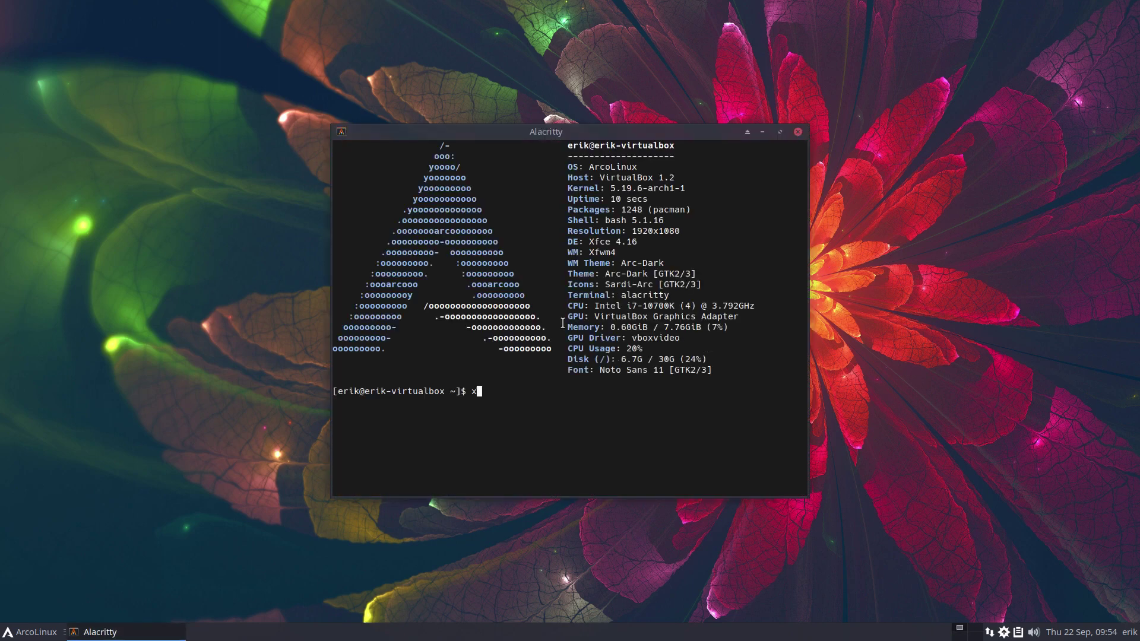
{"action": "type", "text": "xd"}
{"action": "key", "text": "Return"}
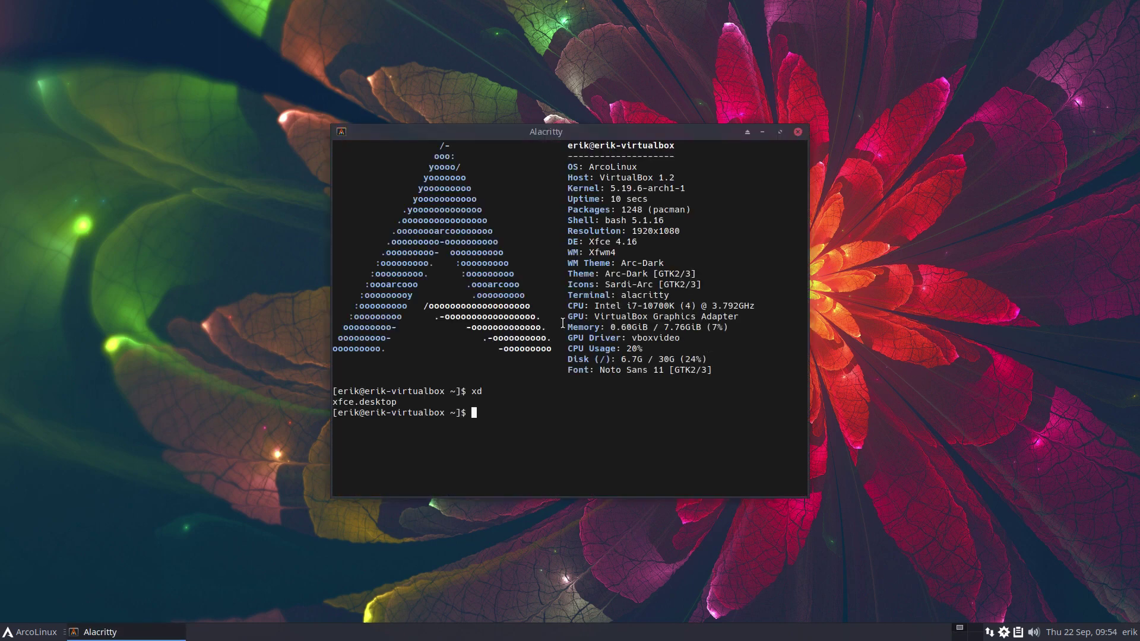
{"action": "type", "text": "att"}
{"action": "key", "text": "Return"}
{"action": "type", "text": "****"}
{"action": "key", "text": "Return"}
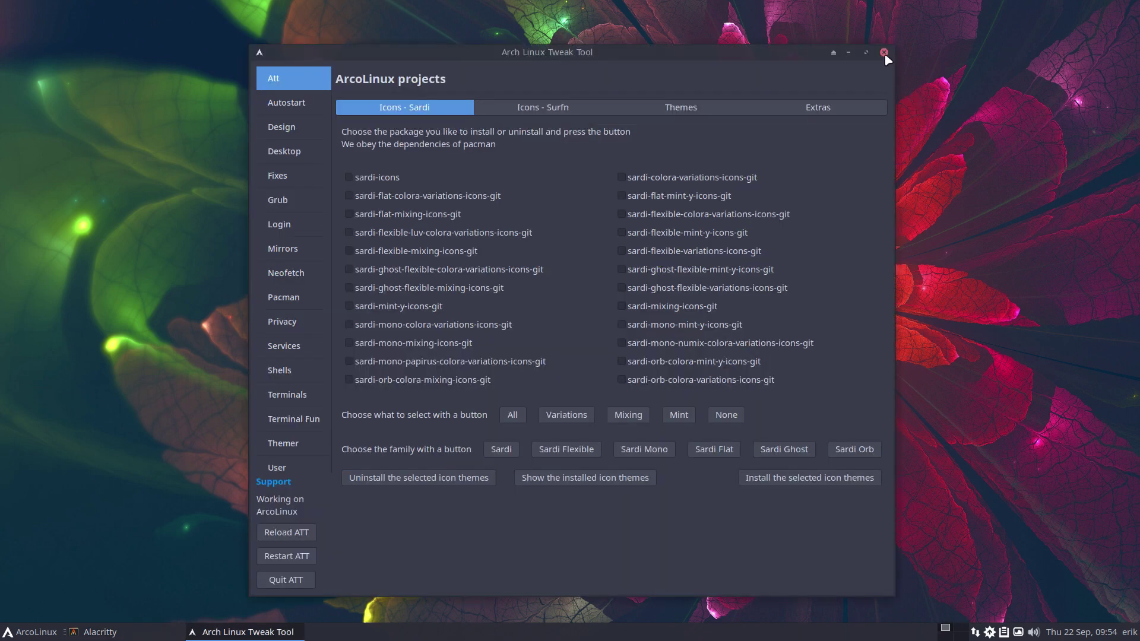
Step: Close the Tweak Tool, run update with sudo, and decline the full system upgrade
{"action": "left_click", "coordinate": [884, 53]}
{"action": "type", "text": "update"}
{"action": "key", "text": "Return"}
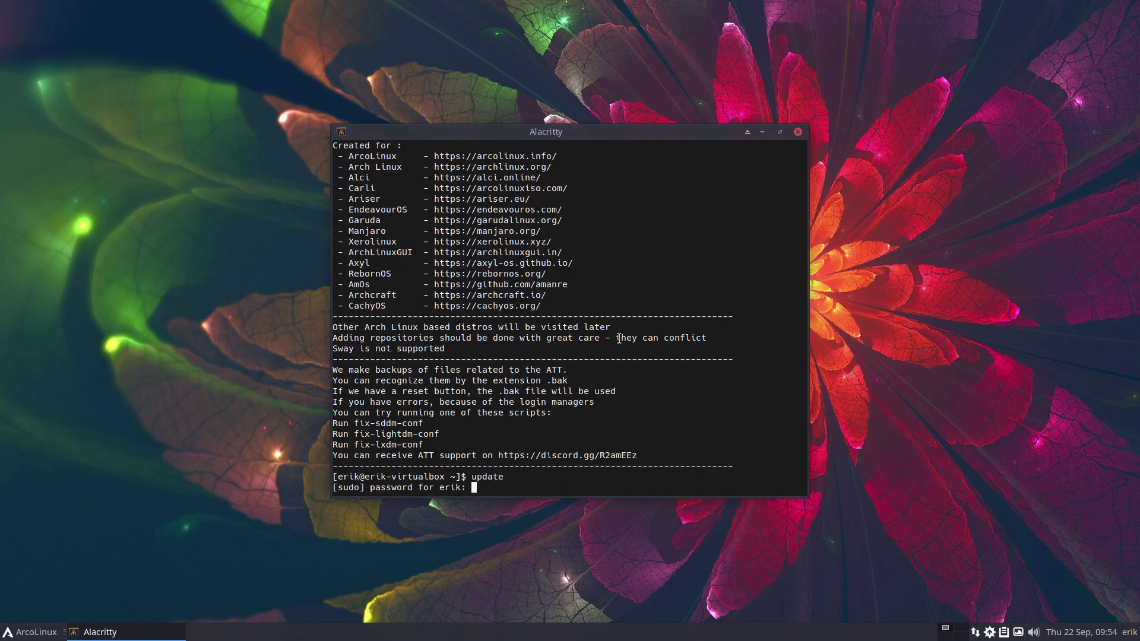
{"action": "key", "text": "Return"}
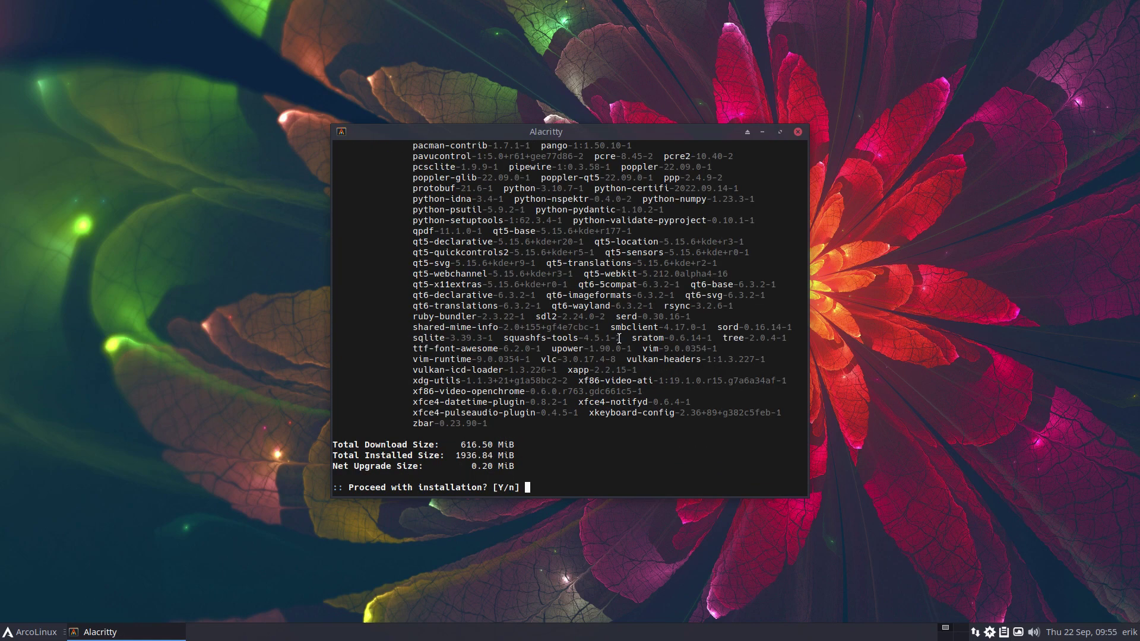
{"action": "type", "text": "n"}
{"action": "key", "text": "Return"}
{"action": "type", "text": "sudo pacman -S archlinux-tweak-tool-git"}
Step: Install archlinux-tweak-tool-git with pacman, then relaunch att and authenticate
{"action": "key", "text": "Return"}
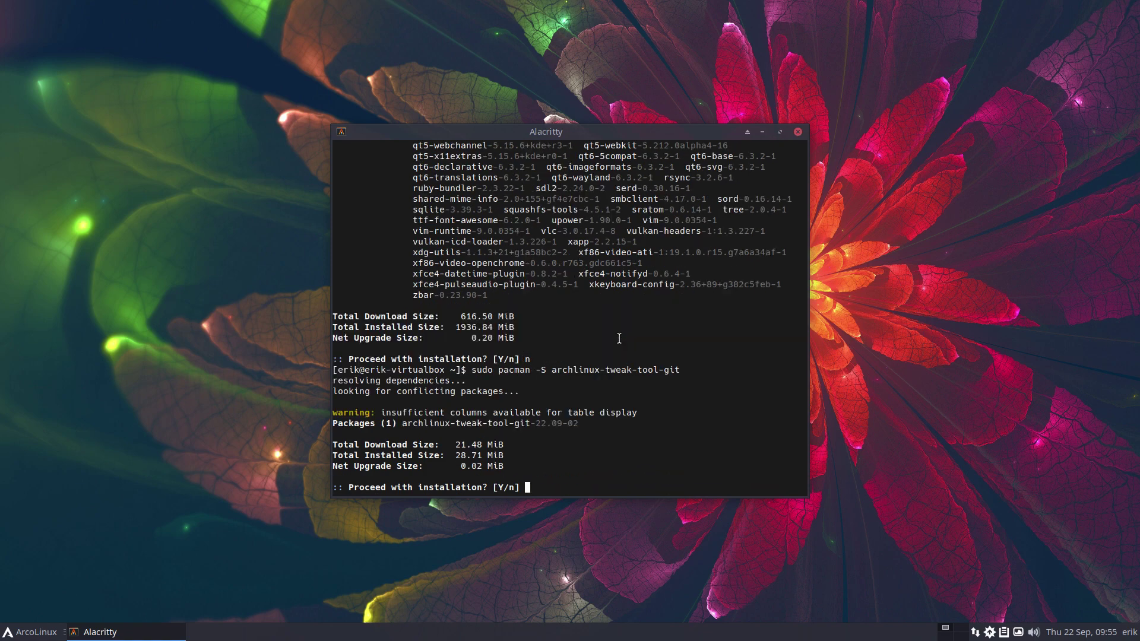
{"action": "key", "text": "Return"}
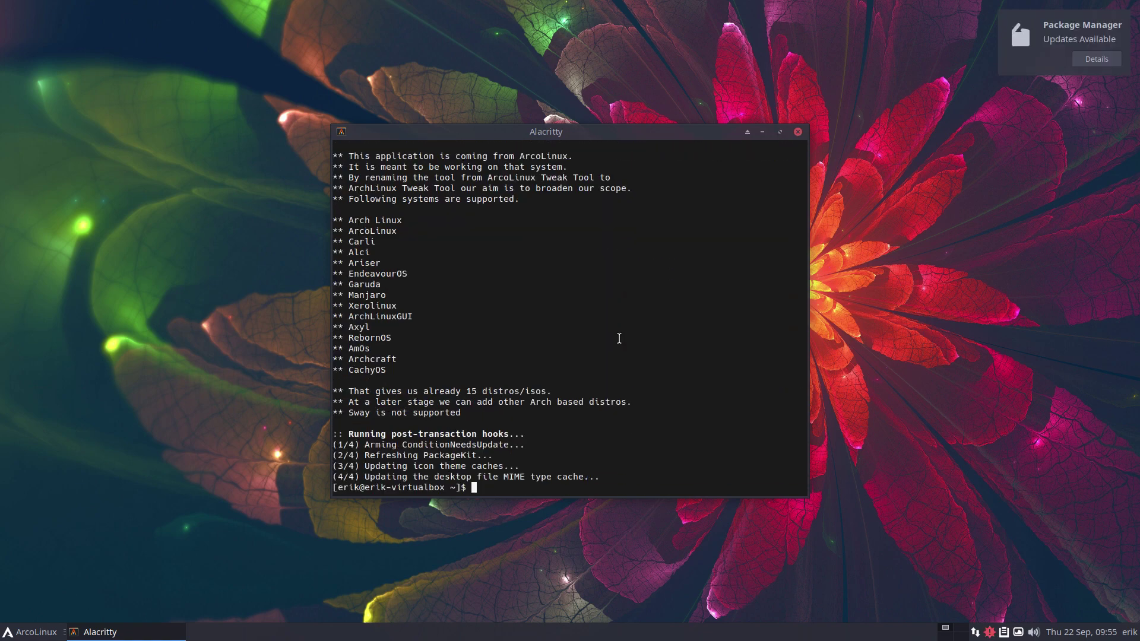
{"action": "type", "text": "att"}
{"action": "key", "text": "Return"}
{"action": "type", "text": "****"}
{"action": "key", "text": "Return"}
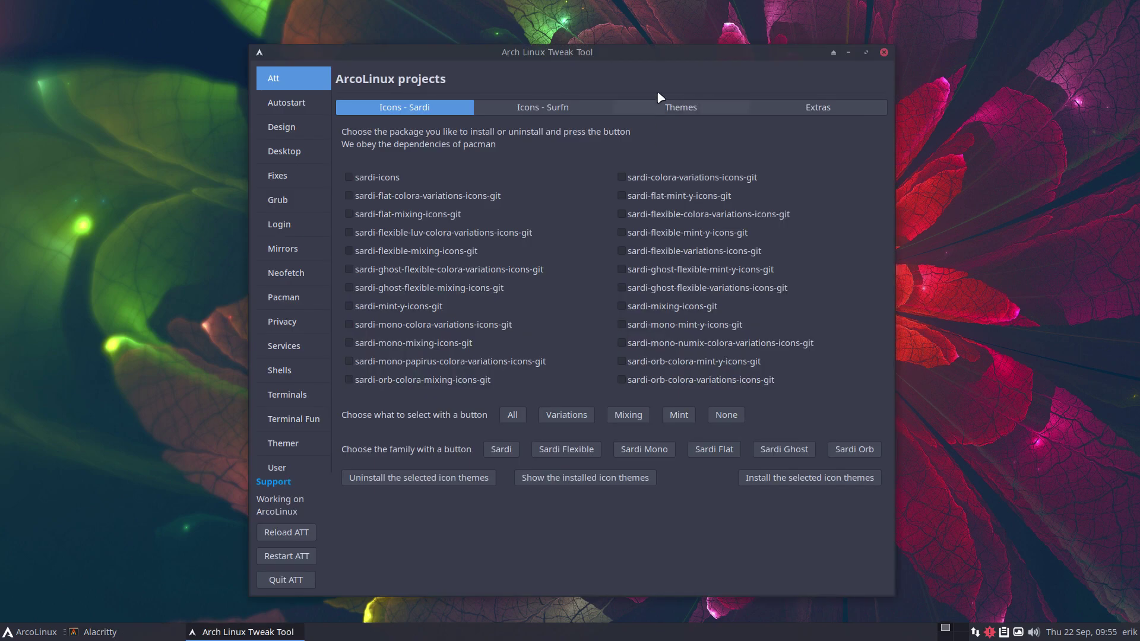
Step: Place the Tweak Tool at the upper right above the terminal, with the terminal shifted left
{"action": "left_click_drag", "start_coordinate": [610, 53], "coordinate": [731, 41]}
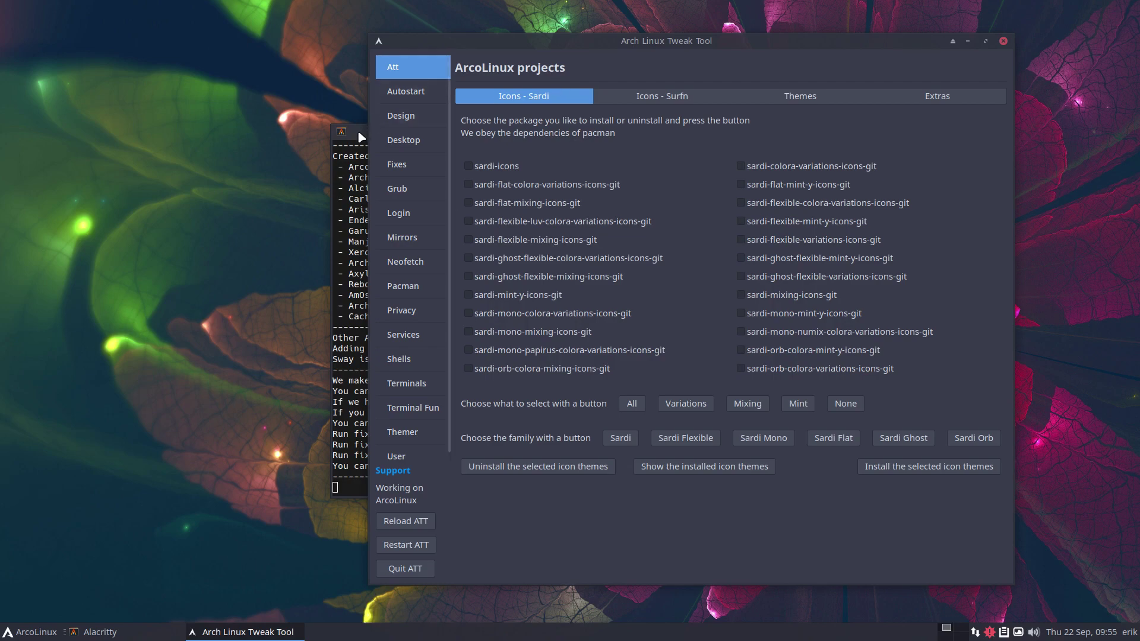
{"action": "left_click_drag", "start_coordinate": [356, 139], "coordinate": [247, 136]}
{"action": "left_click", "coordinate": [664, 35]}
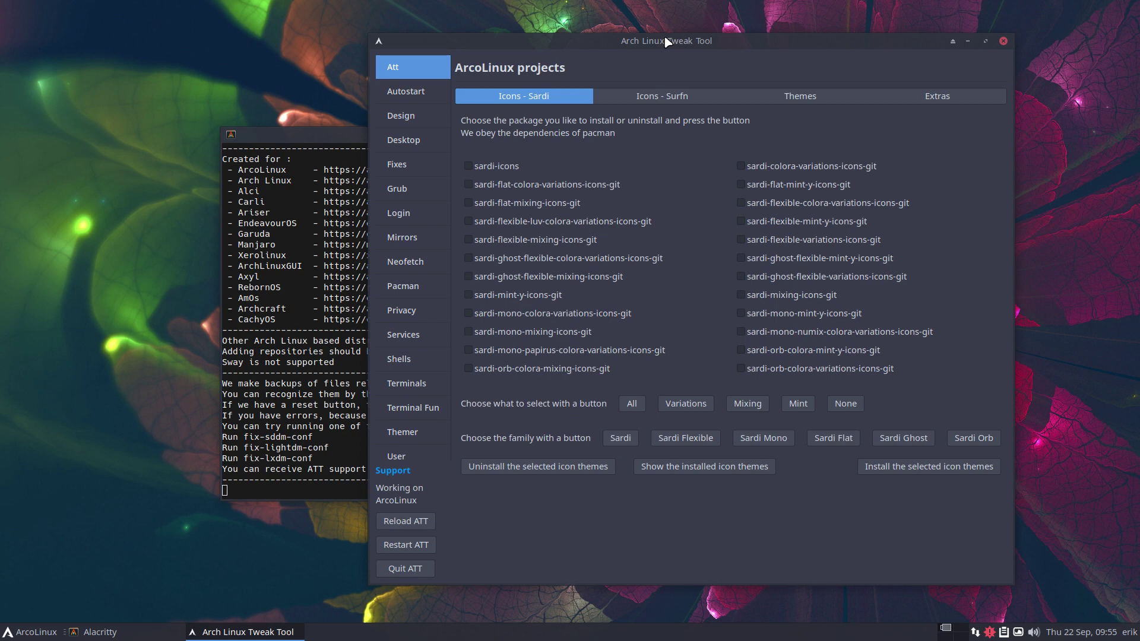
{"action": "left_click_drag", "start_coordinate": [666, 41], "coordinate": [693, 34]}
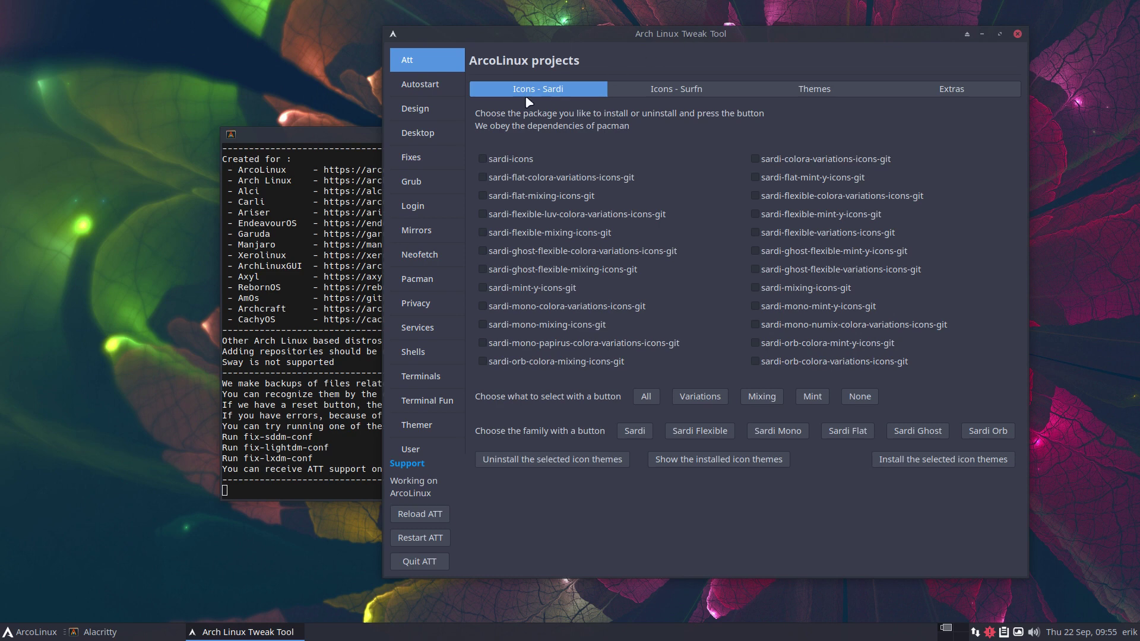
Step: Choose awesome in the Desktop tab's Select a desktop list, install it, and close the tool
{"action": "left_click", "coordinate": [409, 132]}
{"action": "left_click", "coordinate": [534, 184]}
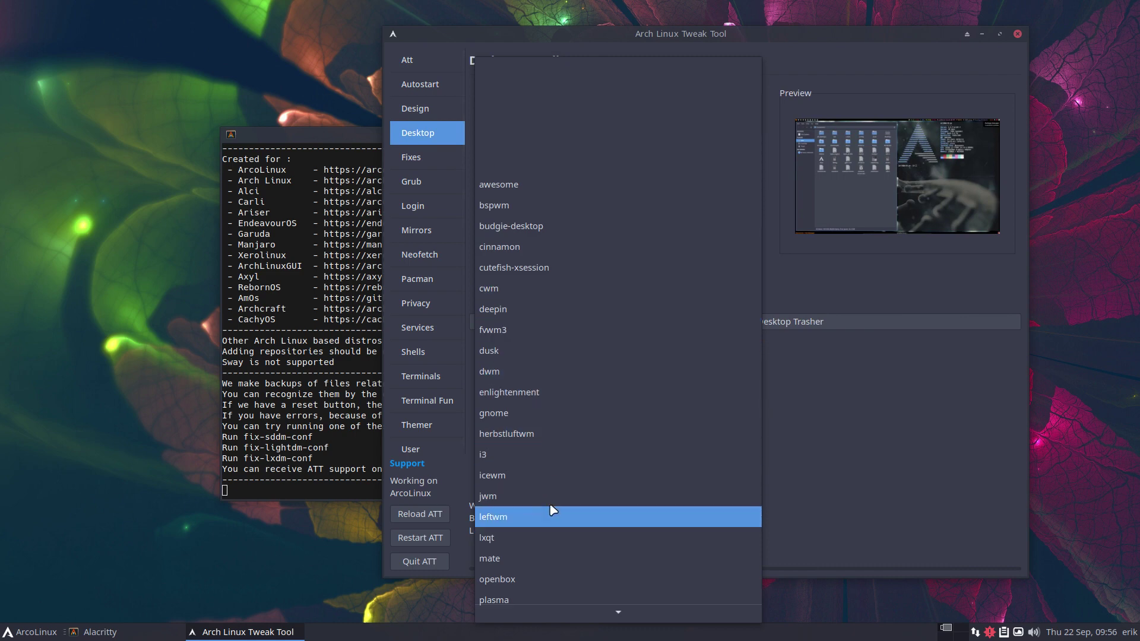
{"action": "left_click", "coordinate": [901, 424]}
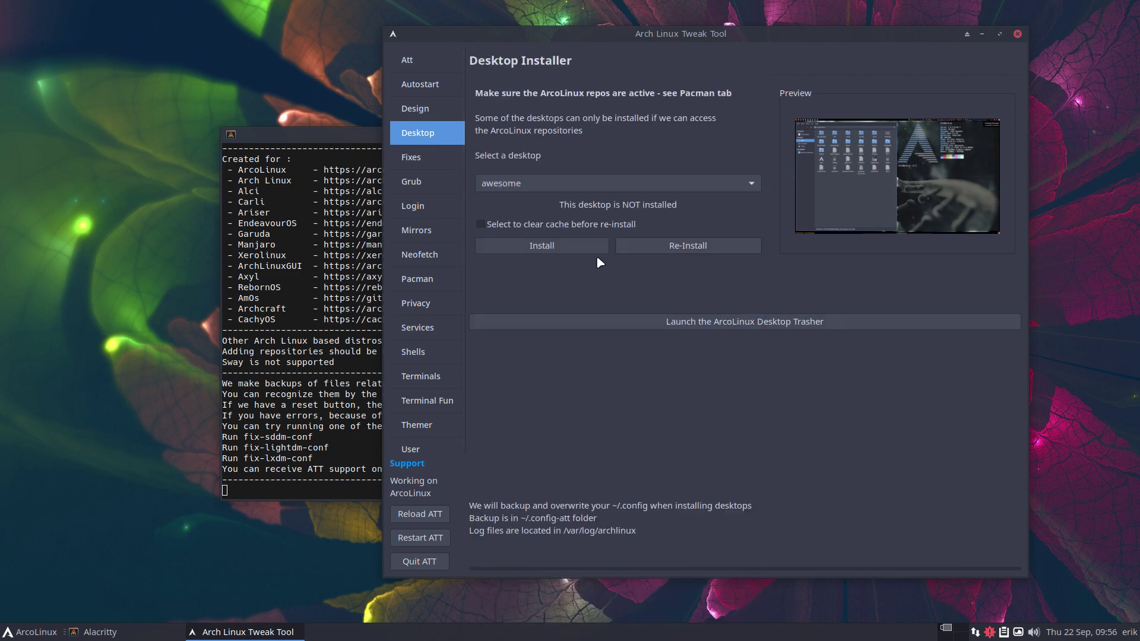
{"action": "left_click", "coordinate": [565, 184]}
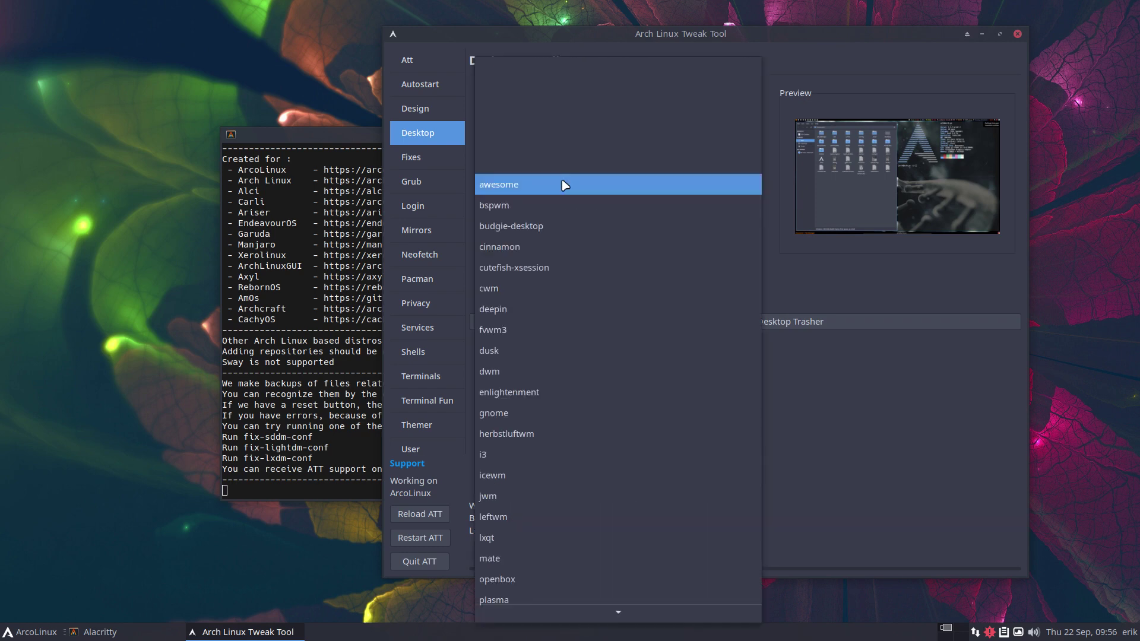
{"action": "left_click", "coordinate": [848, 443]}
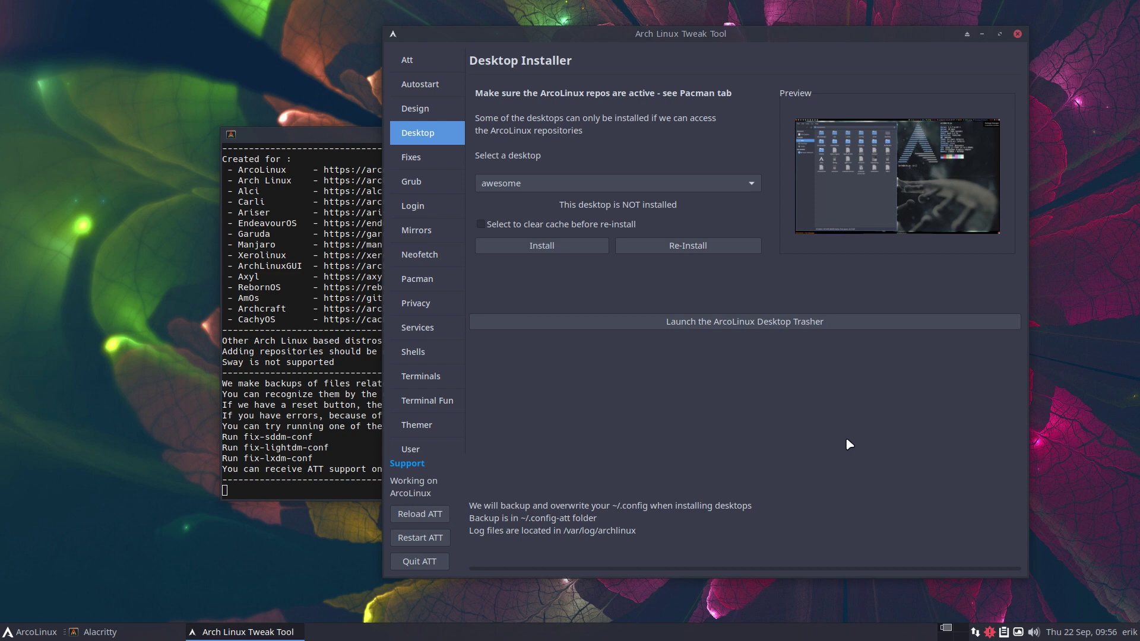
{"action": "left_click", "coordinate": [532, 186]}
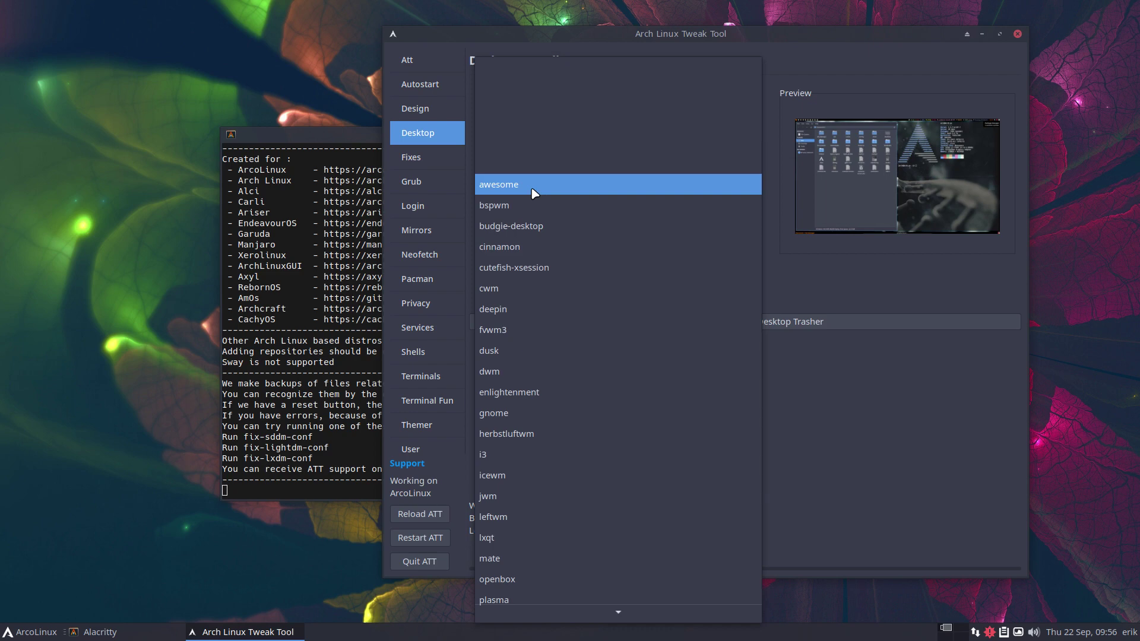
{"action": "left_click", "coordinate": [532, 187]}
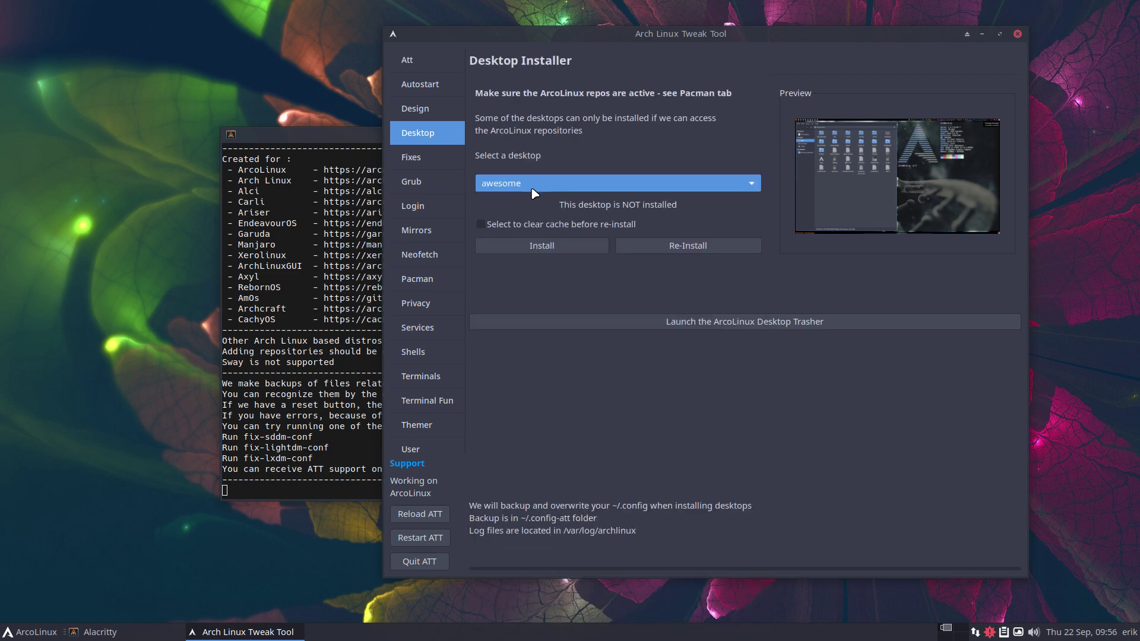
{"action": "left_click", "coordinate": [574, 246]}
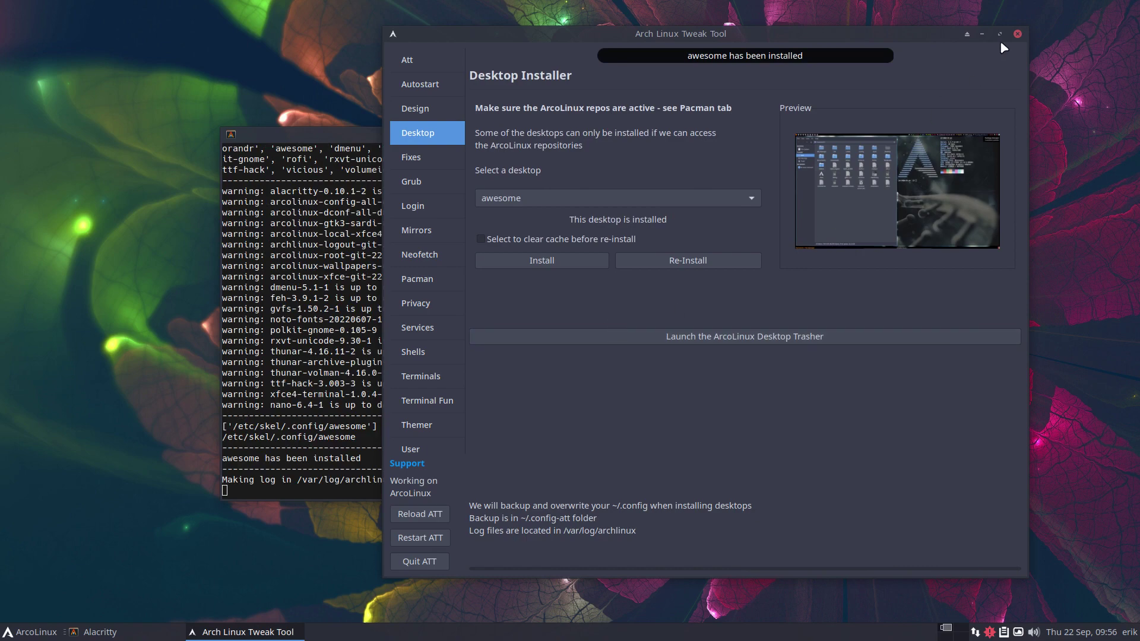
{"action": "left_click", "coordinate": [1018, 33]}
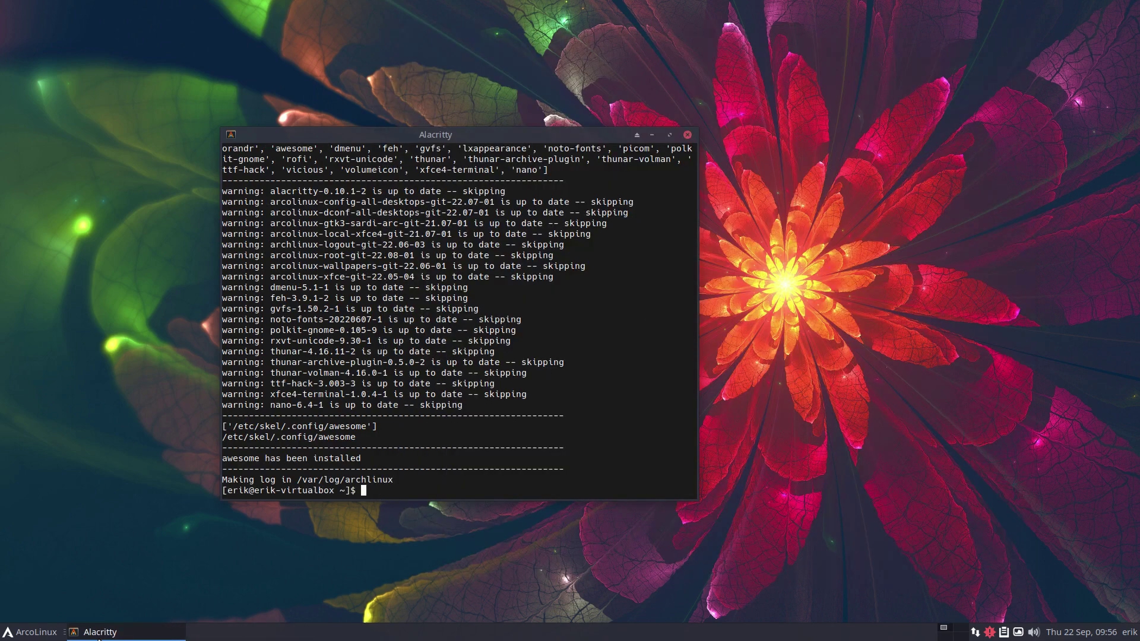
Step: Log out, pick the awesome session in SDDM, and log in with the password
{"action": "left_click", "coordinate": [45, 639]}
{"action": "left_click", "coordinate": [82, 611]}
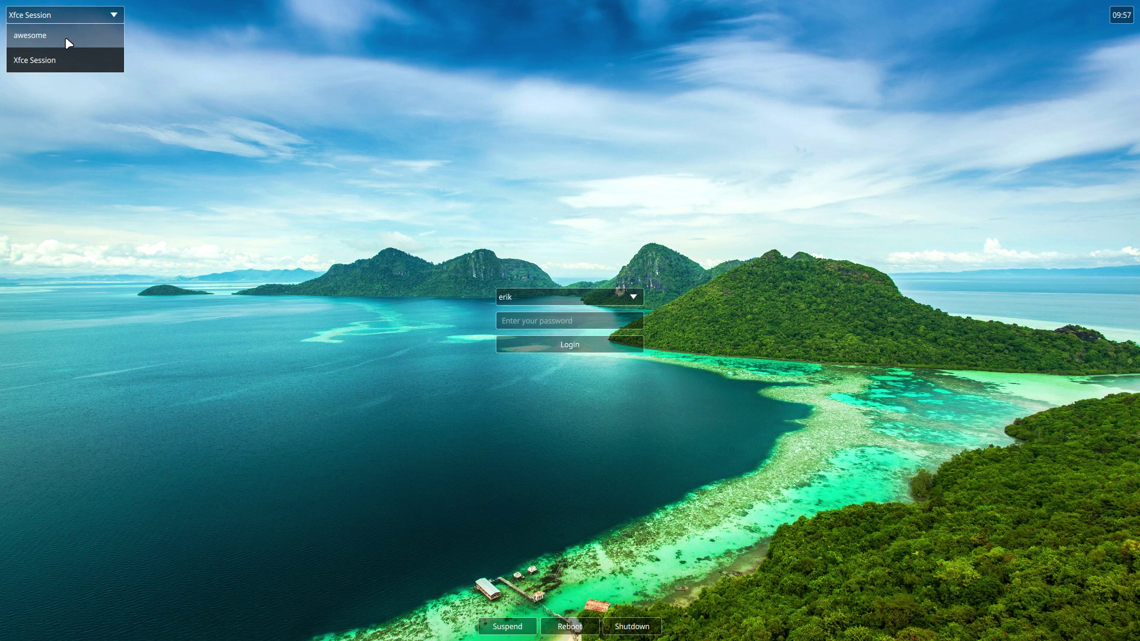
{"action": "left_click", "coordinate": [68, 41]}
{"action": "left_click", "coordinate": [525, 322]}
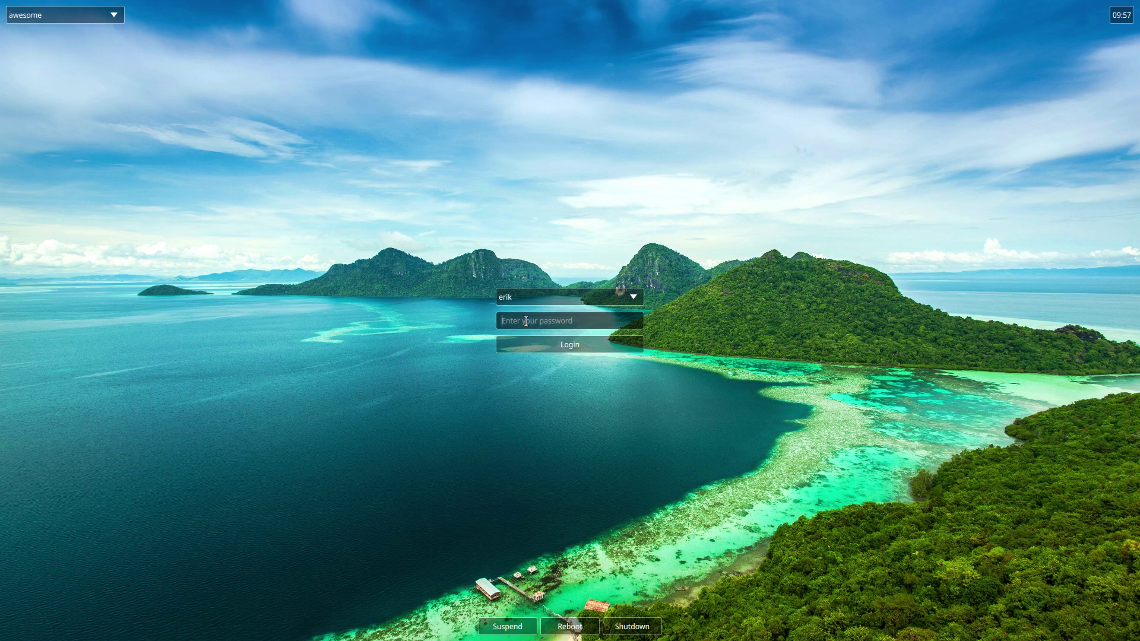
{"action": "key", "text": "Return"}
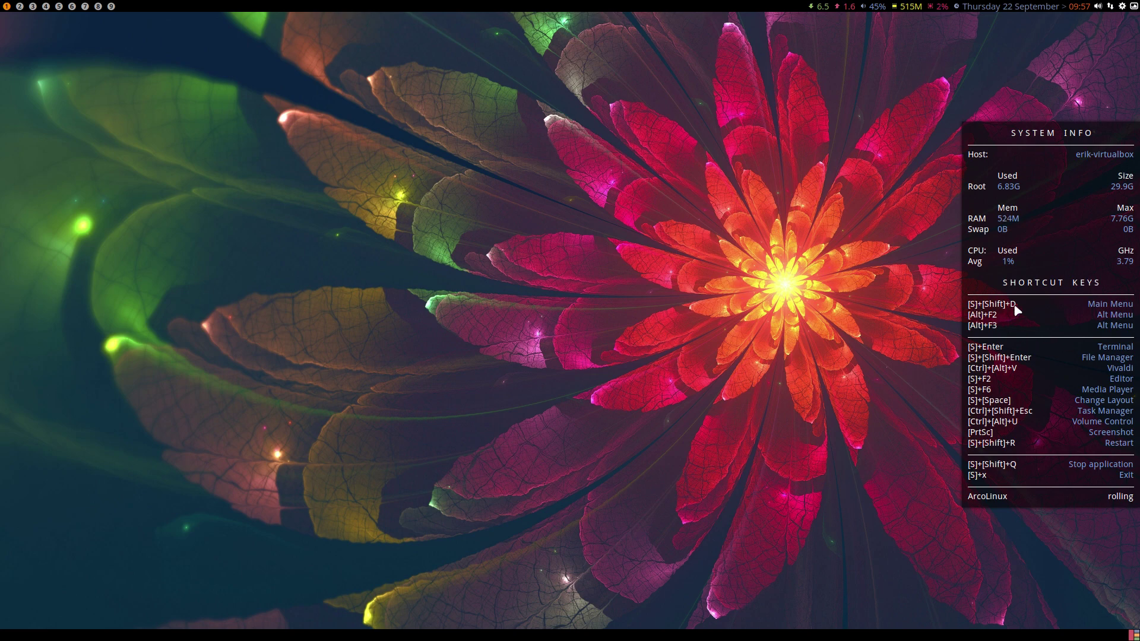
Step: Launch Firefox through dmenu and then through the Application Finder
{"action": "key", "text": "super+shift+d"}
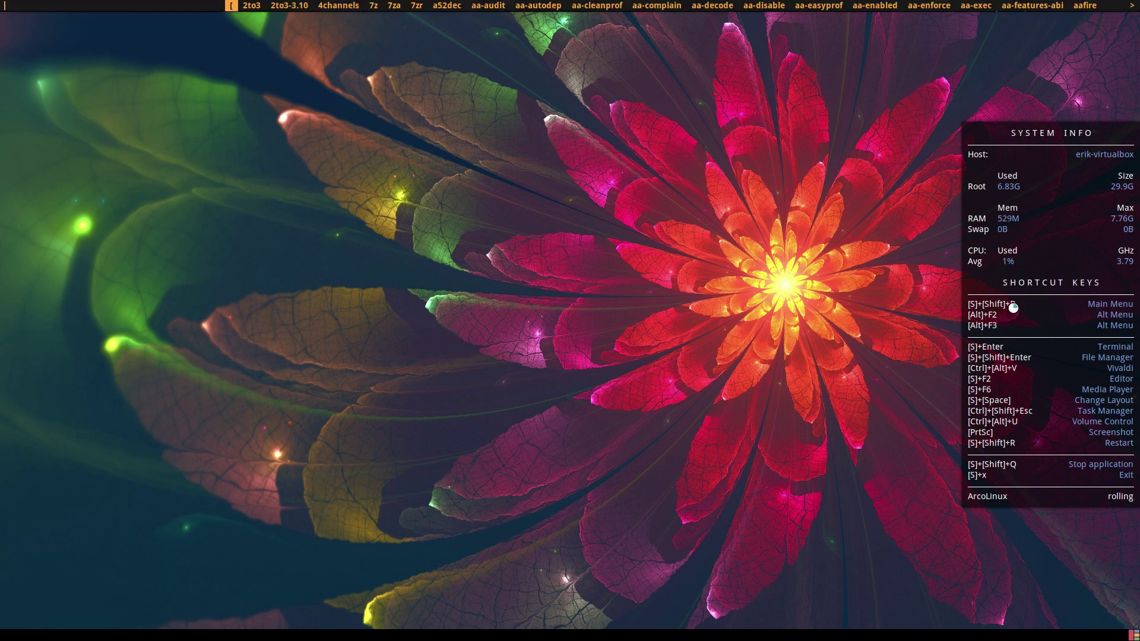
{"action": "type", "text": "fire"}
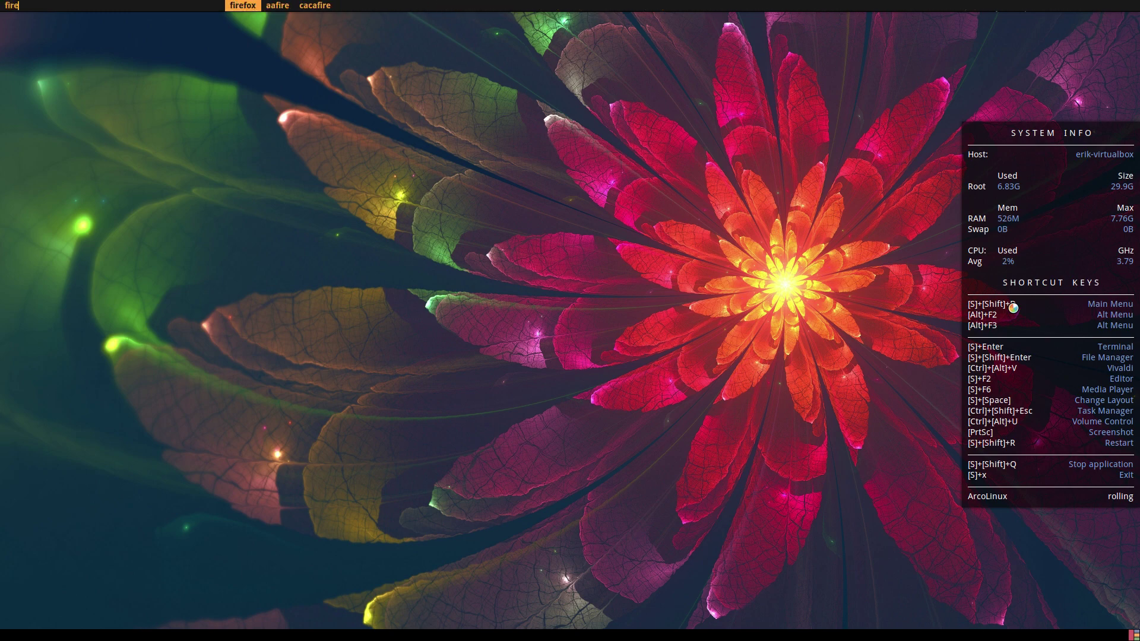
{"action": "type", "text": "fo"}
{"action": "key", "text": "Return"}
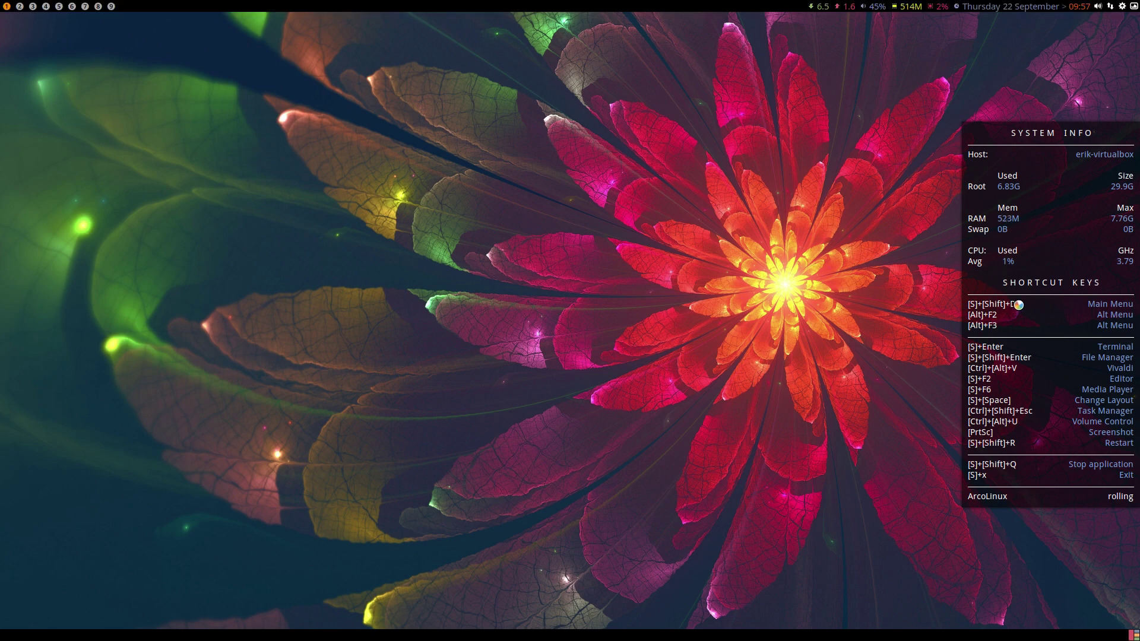
{"action": "key", "text": "alt+F2"}
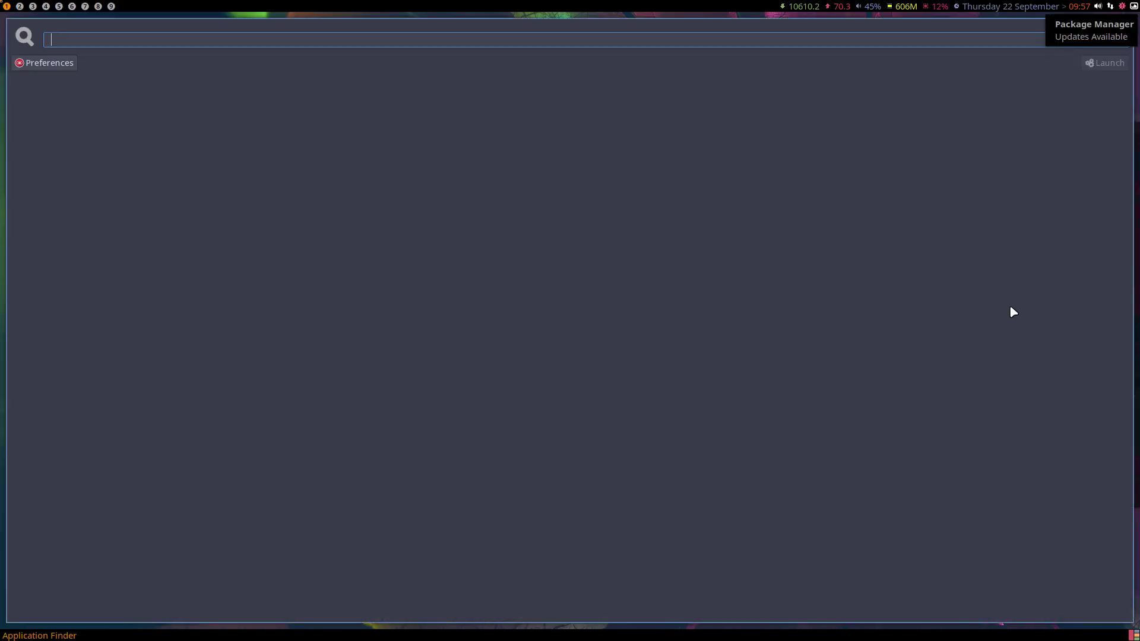
{"action": "type", "text": "fire"}
{"action": "key", "text": "Return"}
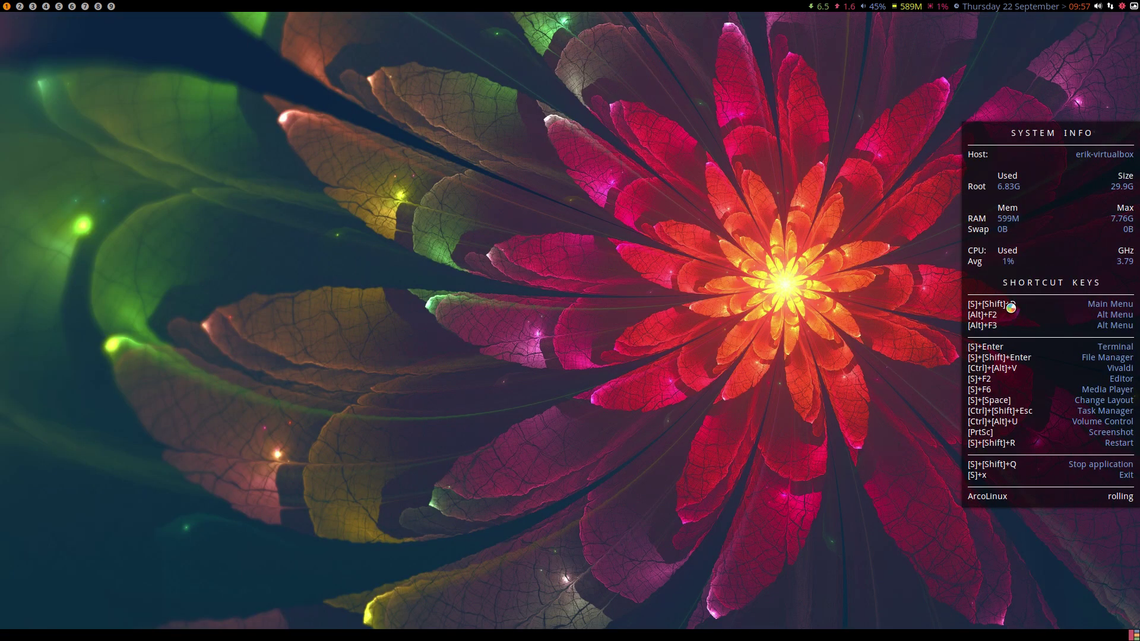
Step: Dismiss the Application Finder and kill the conky panel with Ctrl+Alt+PageDown
{"action": "key", "text": "alt+F3"}
{"action": "key", "text": "Escape"}
{"action": "key", "text": "ctrl+alt+Next"}
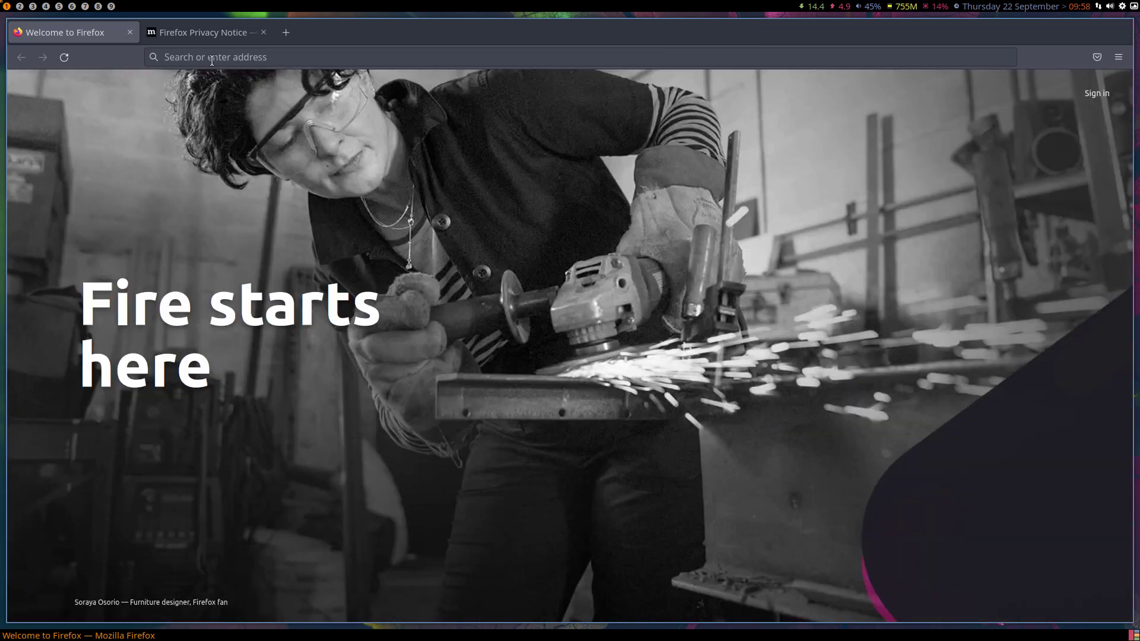
Step: Browse arcolinuxd.com, visiting the Awesome and then the Qtile category pages
{"action": "left_click", "coordinate": [211, 57]}
{"action": "type", "text": "arco"}
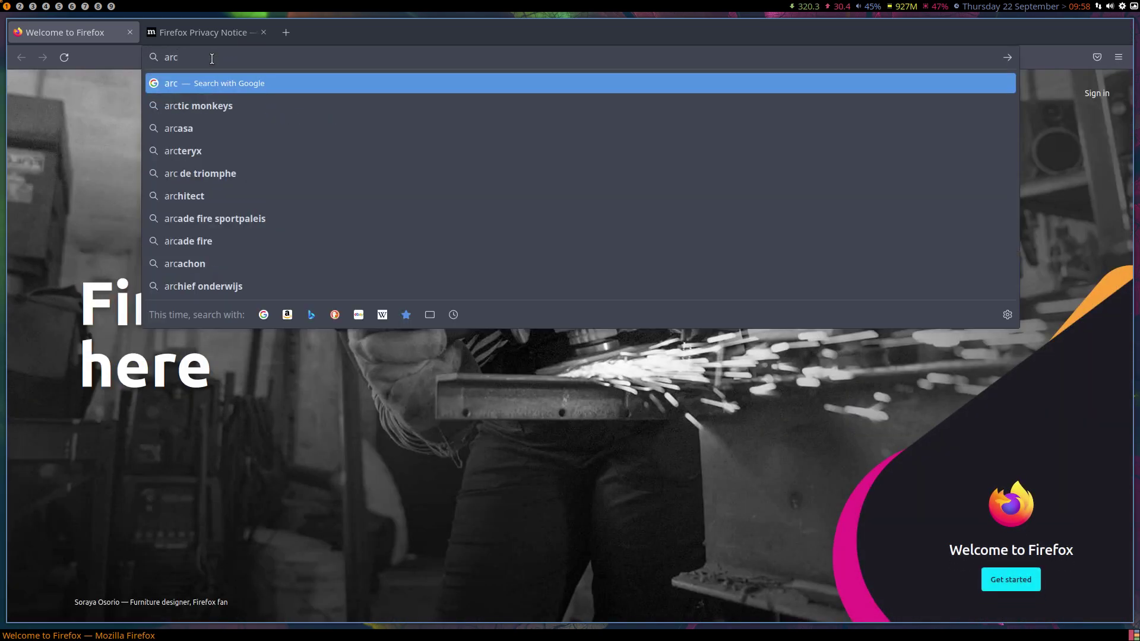
{"action": "type", "text": "linuxd.com"}
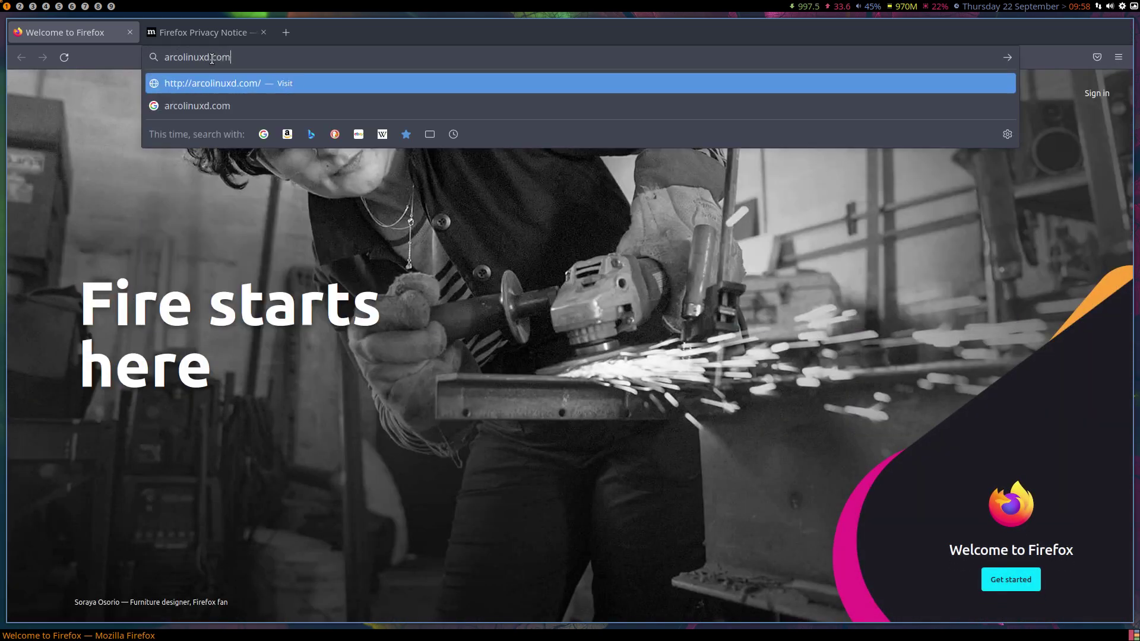
{"action": "key", "text": "Return"}
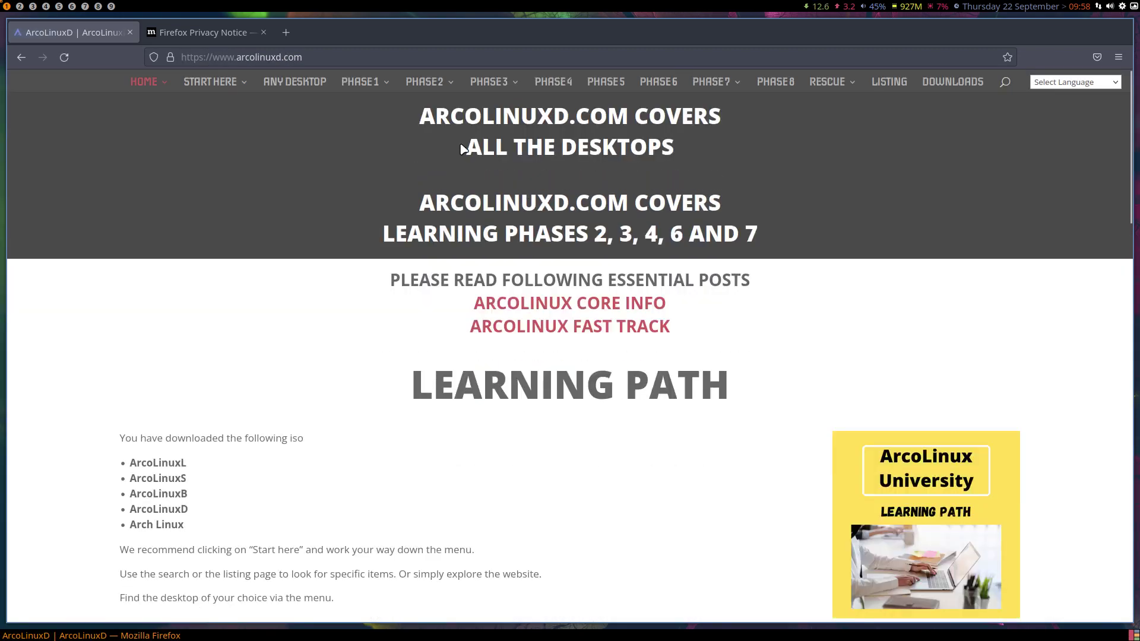
{"action": "left_click", "coordinate": [504, 112]}
{"action": "scroll", "coordinate": [450, 348], "scroll_direction": "down", "scroll_amount": 5}
{"action": "scroll", "coordinate": [449, 349], "scroll_direction": "down", "scroll_amount": 5}
{"action": "scroll", "coordinate": [450, 349], "scroll_direction": "down", "scroll_amount": 3}
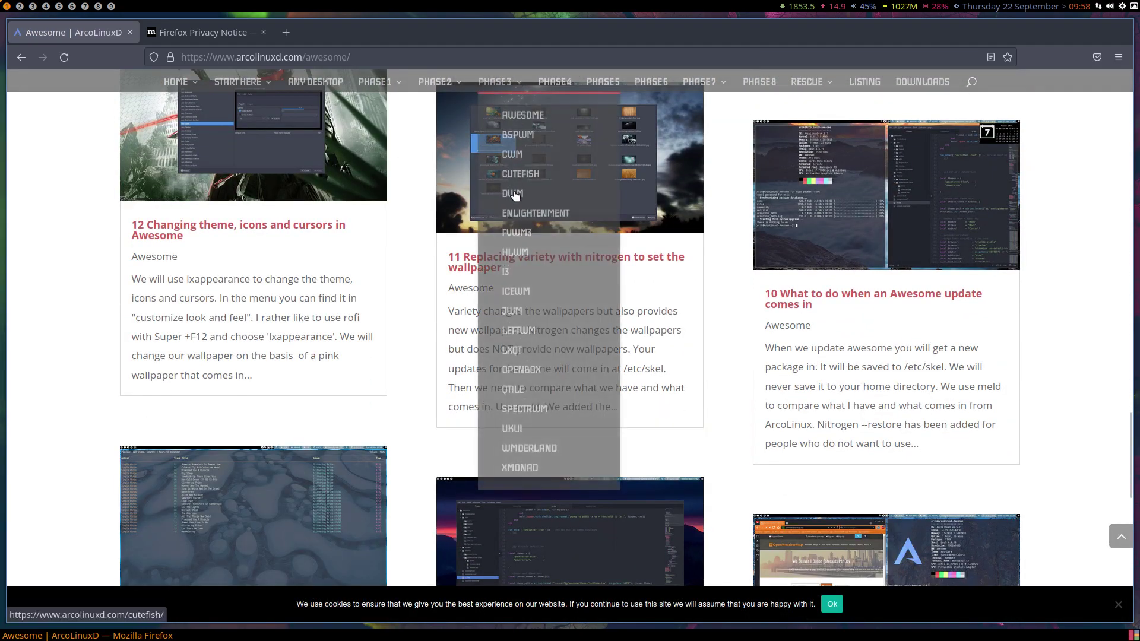
{"action": "mouse_move", "coordinate": [493, 81]}
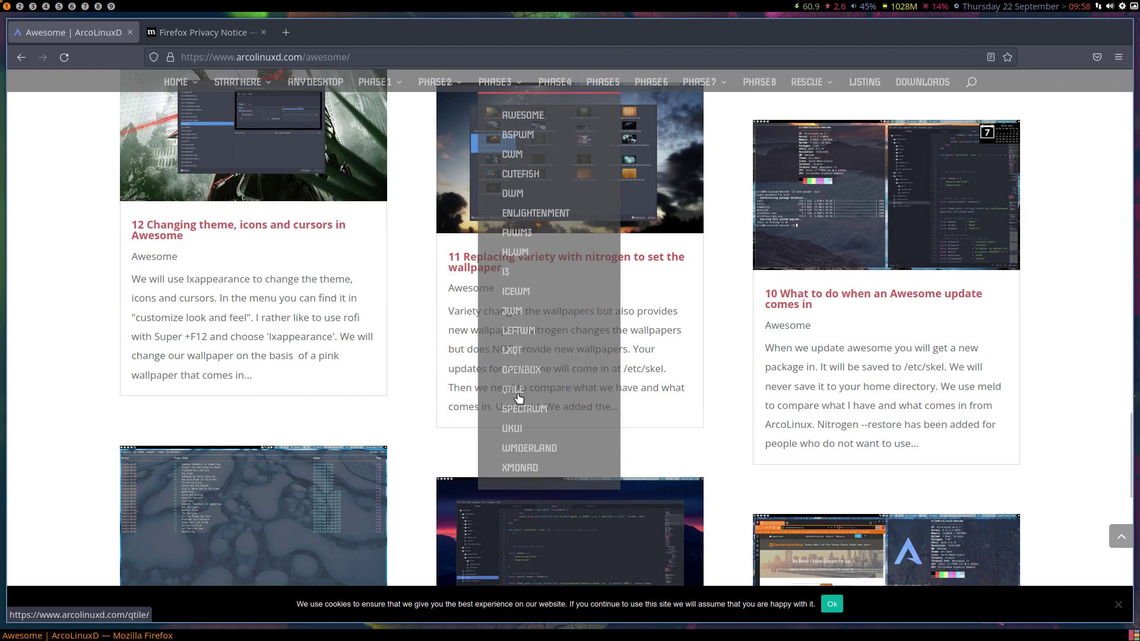
{"action": "left_click", "coordinate": [515, 393]}
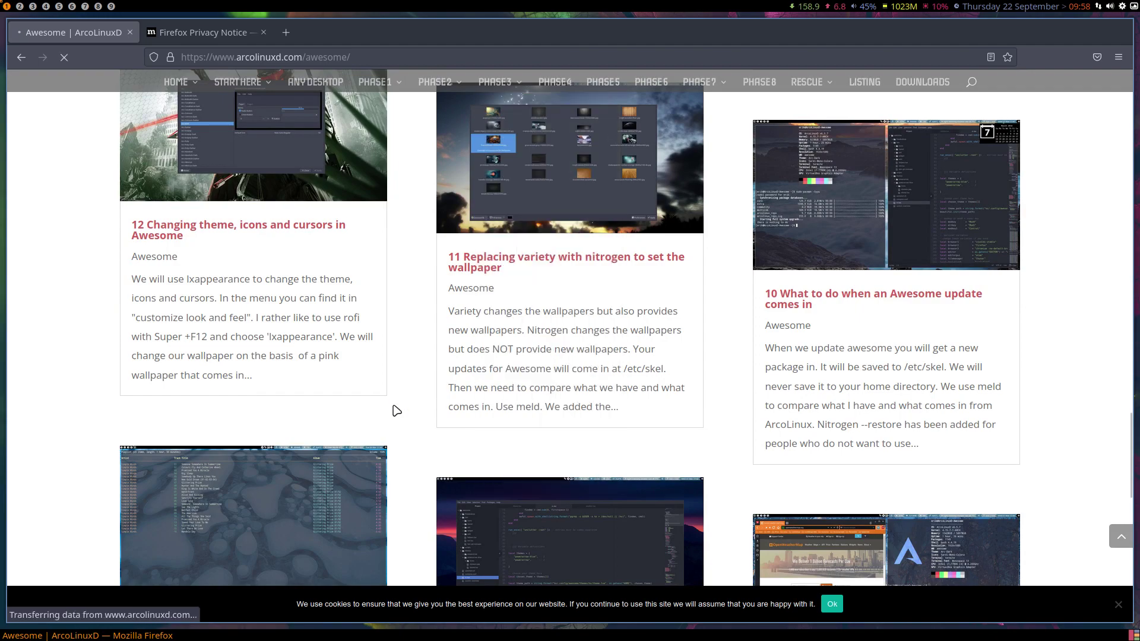
{"action": "scroll", "coordinate": [410, 411], "scroll_direction": "down", "scroll_amount": 10}
{"action": "scroll", "coordinate": [423, 411], "scroll_direction": "down", "scroll_amount": 5}
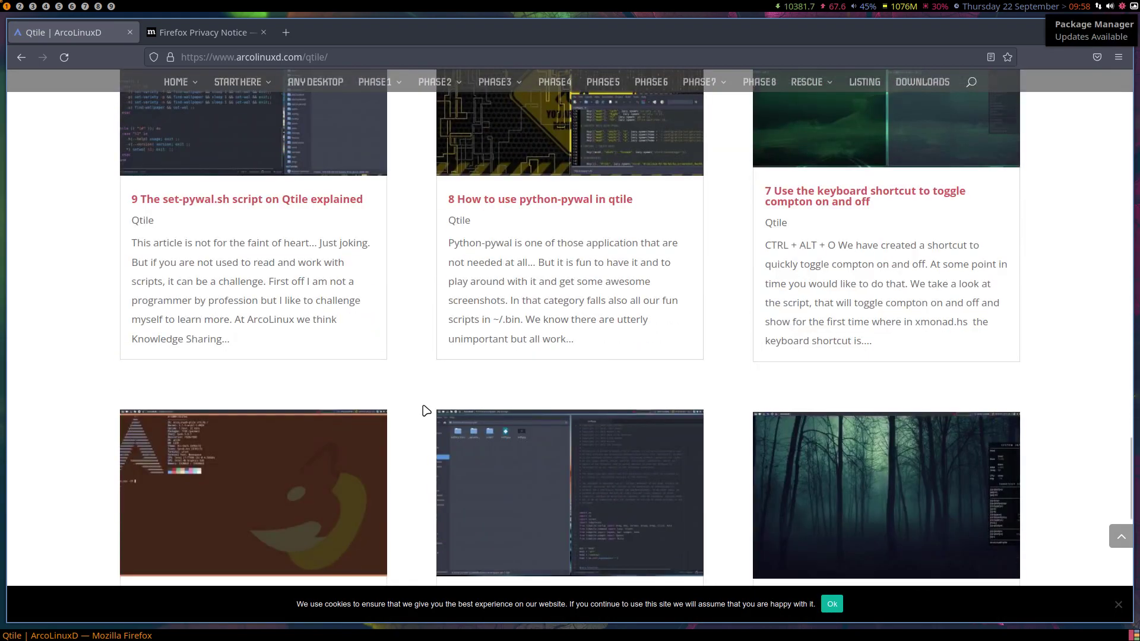
{"action": "scroll", "coordinate": [426, 411], "scroll_direction": "down", "scroll_amount": 3}
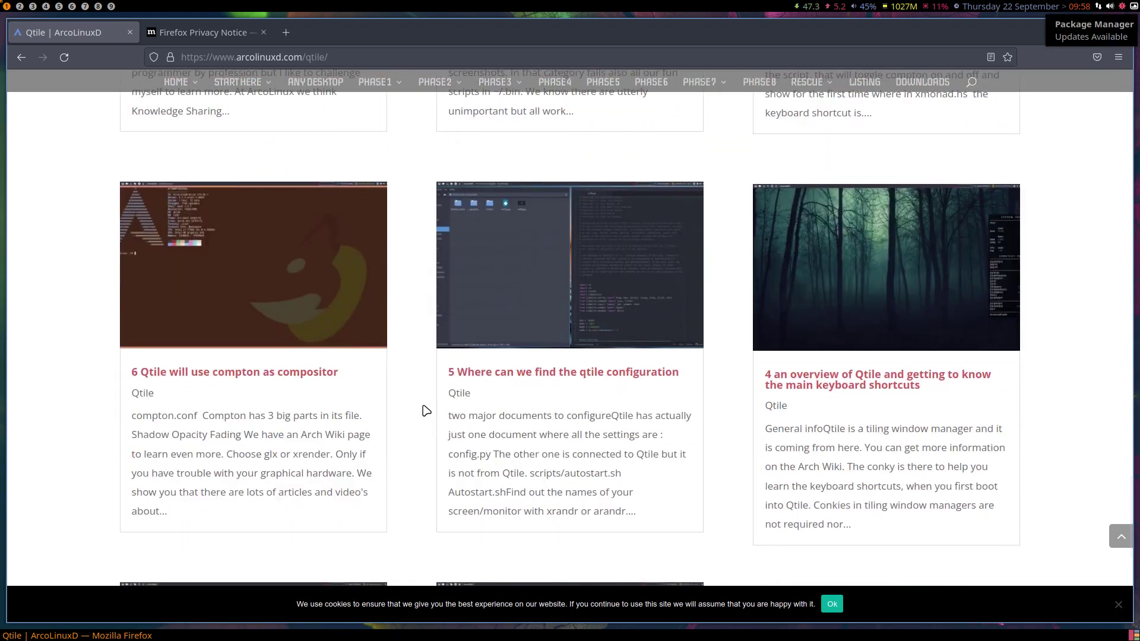
Step: On an empty workspace, open the home folder in the file manager with hidden files shown
{"action": "left_click", "coordinate": [19, 8]}
{"action": "key", "text": "super+e"}
{"action": "key", "text": "ctrl+h"}
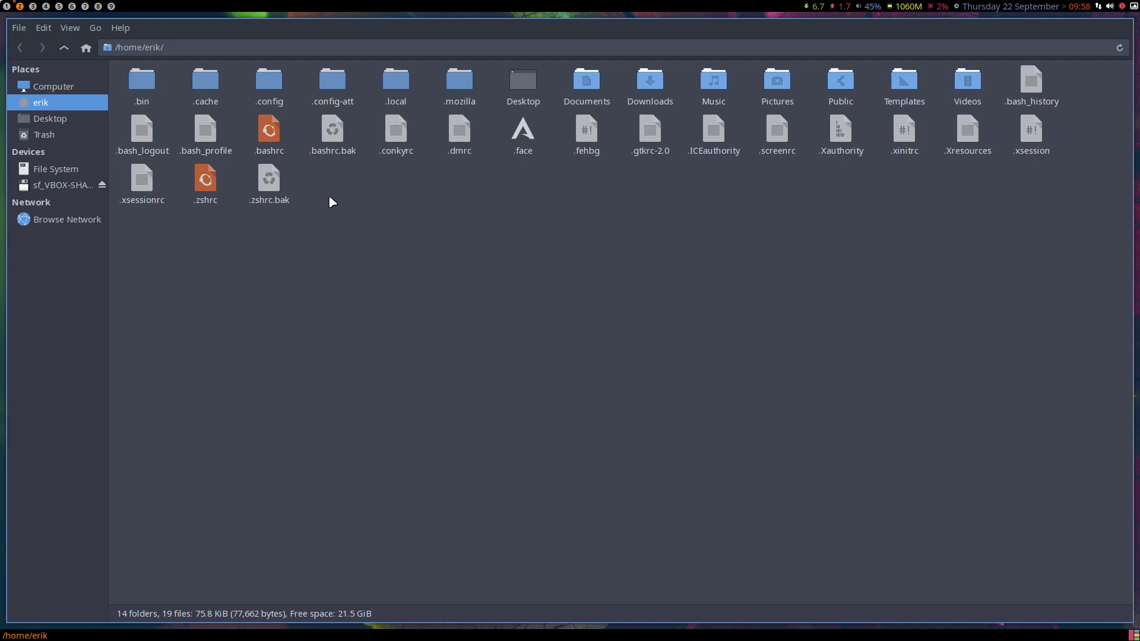
Step: Go into .config/awesome and open a terminal there from the folder's context menu
{"action": "double_click", "coordinate": [275, 87]}
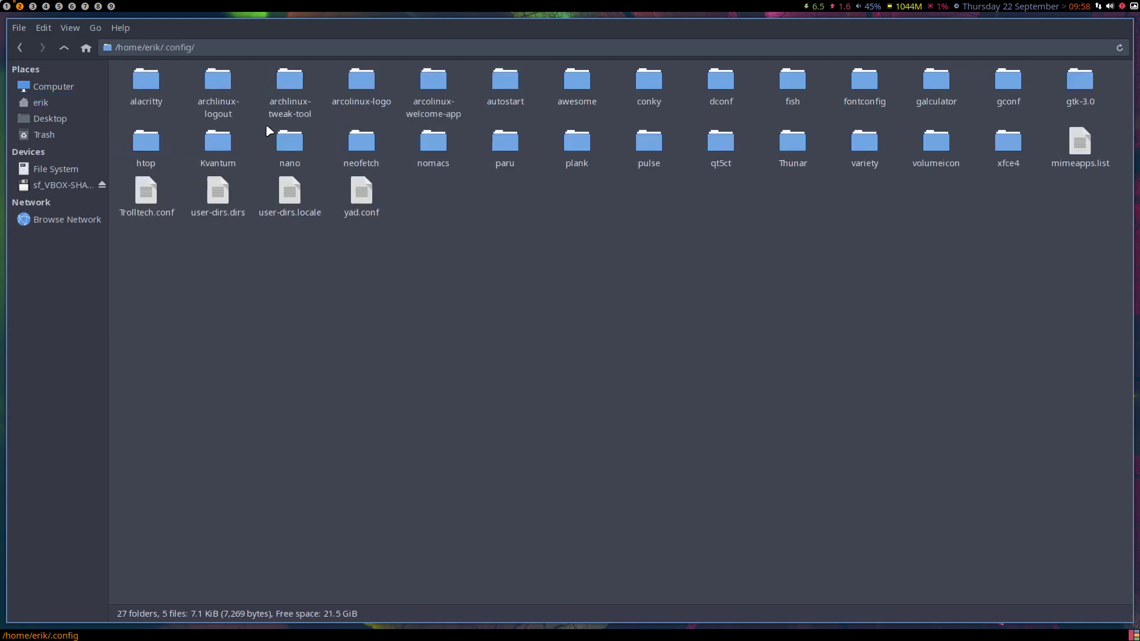
{"action": "left_click", "coordinate": [576, 83]}
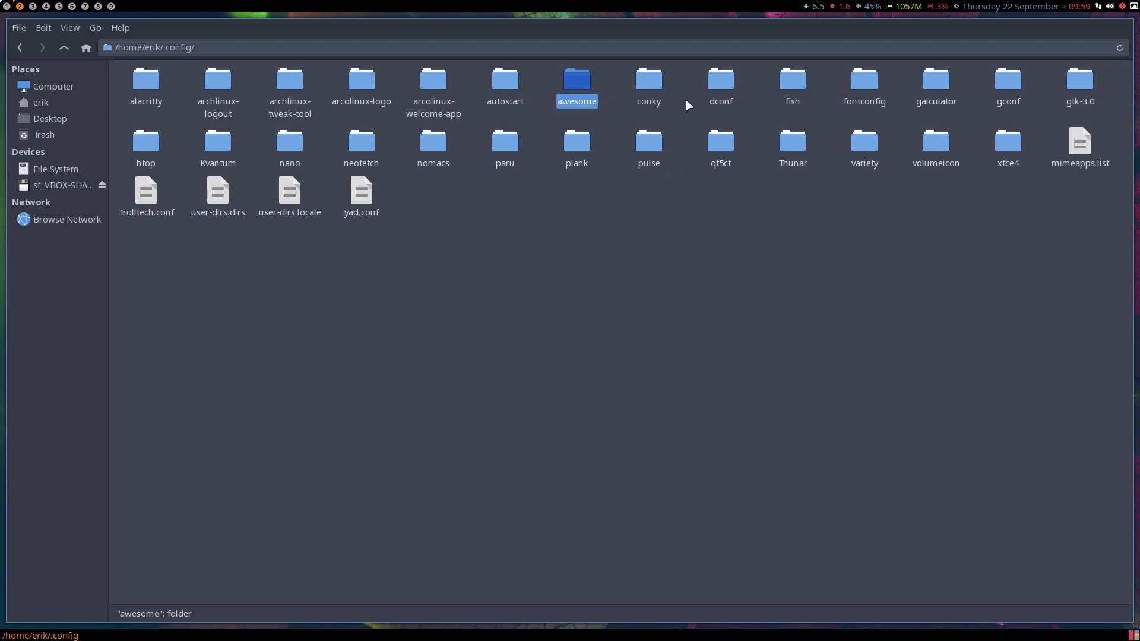
{"action": "left_click", "coordinate": [535, 252]}
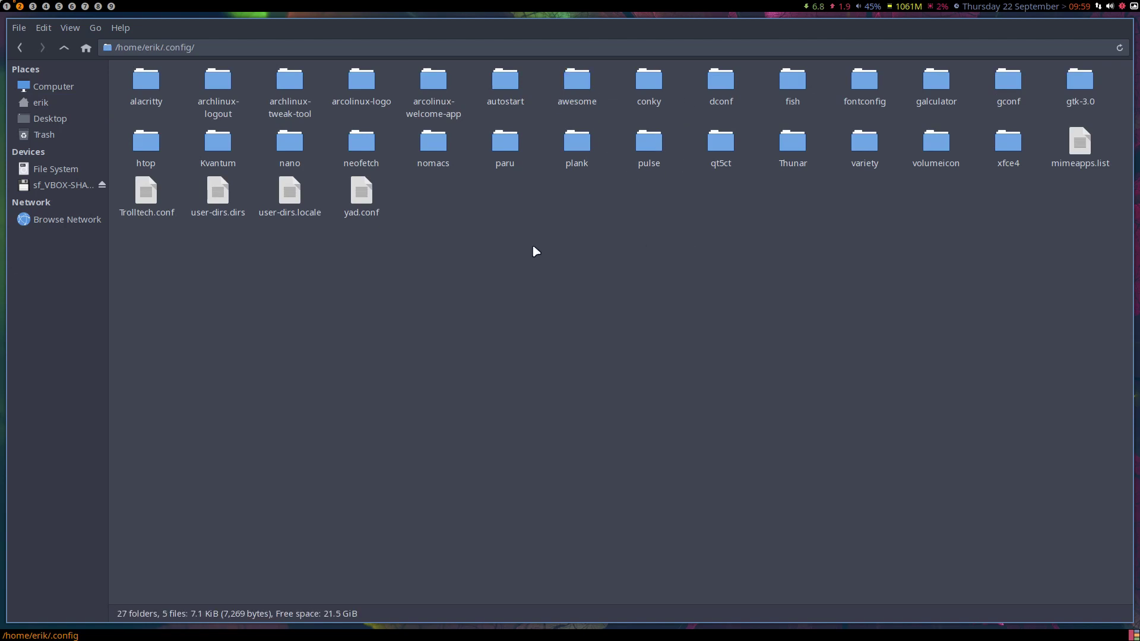
{"action": "double_click", "coordinate": [576, 79]}
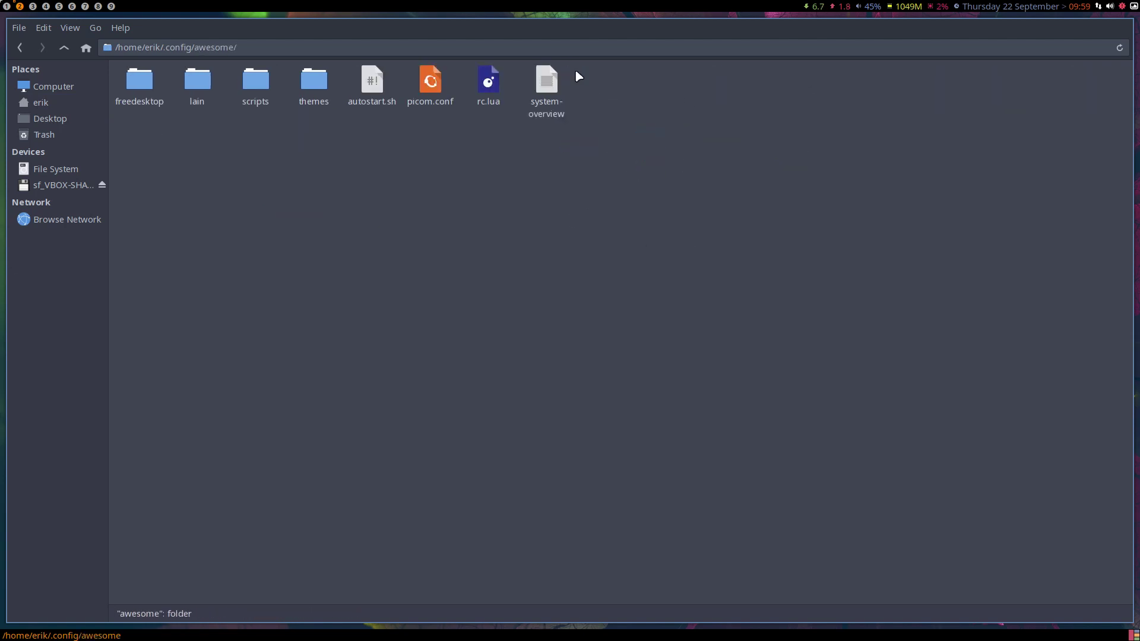
{"action": "right_click", "coordinate": [473, 179]}
{"action": "left_click", "coordinate": [529, 247]}
{"action": "type", "text": "ag "}
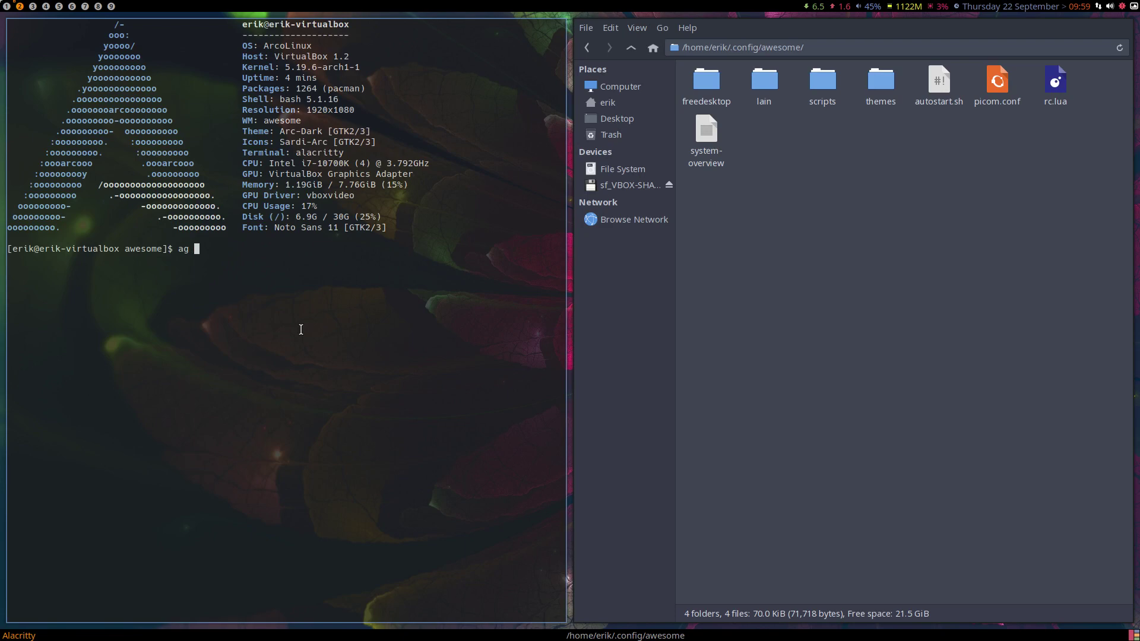
{"action": "type", "text": "conky"}
Step: Run ag conky to list the matches, then open autostart.sh in Sublime Text
{"action": "key", "text": "Return"}
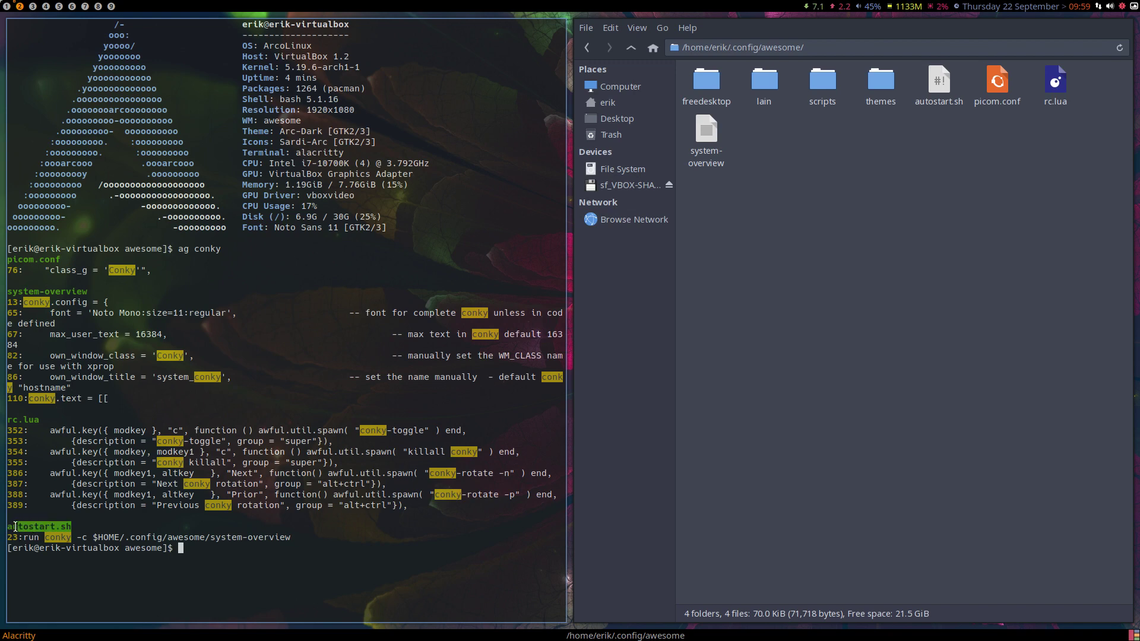
{"action": "left_click_drag", "start_coordinate": [70, 526], "coordinate": [6, 527]}
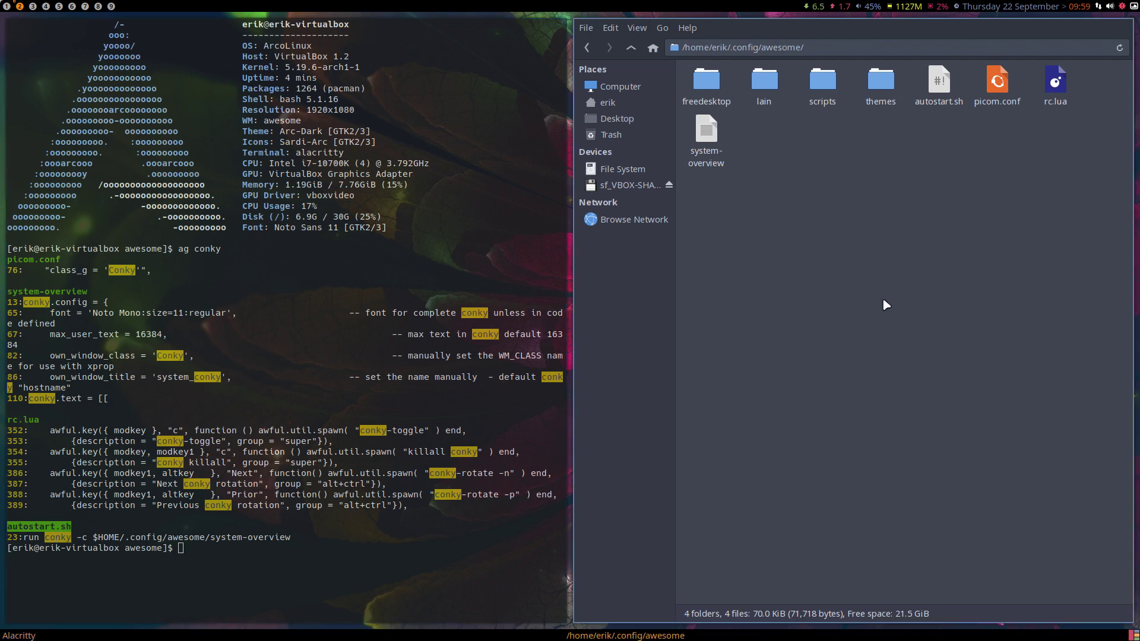
{"action": "double_click", "coordinate": [939, 82]}
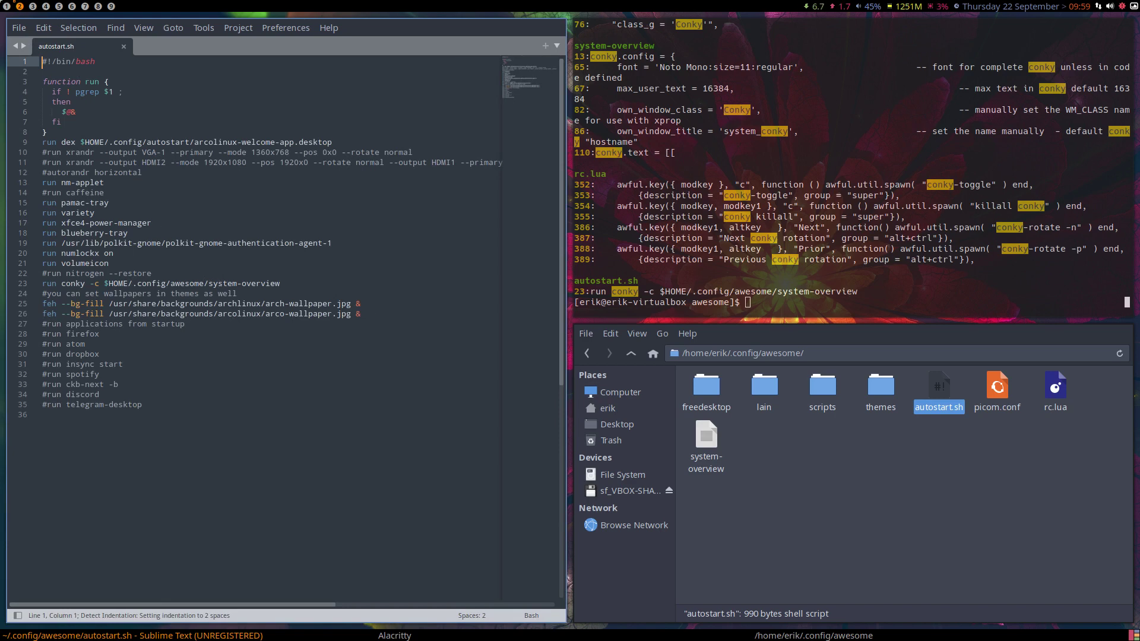
Step: Find 'conky' in autostart.sh, comment out its launch line 23 with '#', and save
{"action": "key", "text": "ctrl+f"}
{"action": "type", "text": "co"}
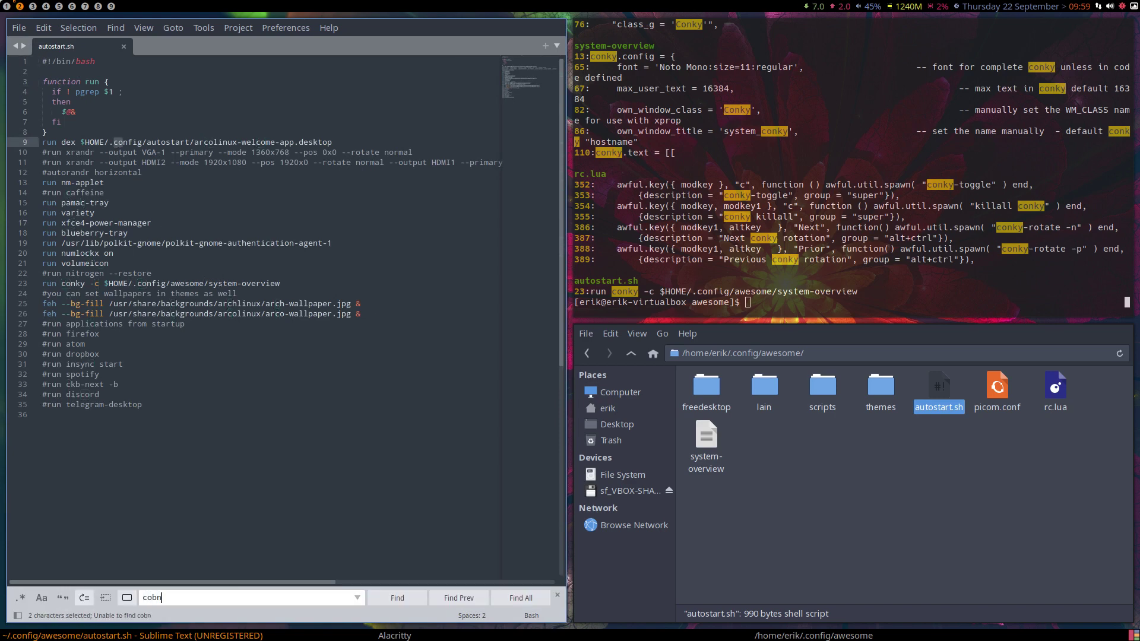
{"action": "type", "text": "nky"}
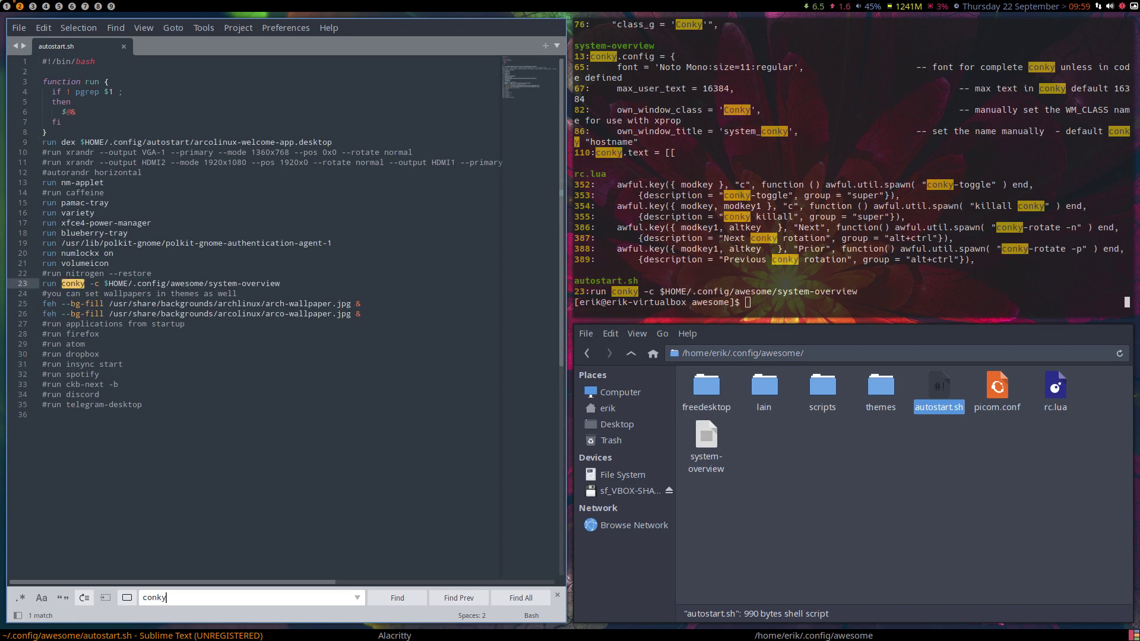
{"action": "key", "text": "ctrl+equal"}
{"action": "key", "text": "ctrl+equal"}
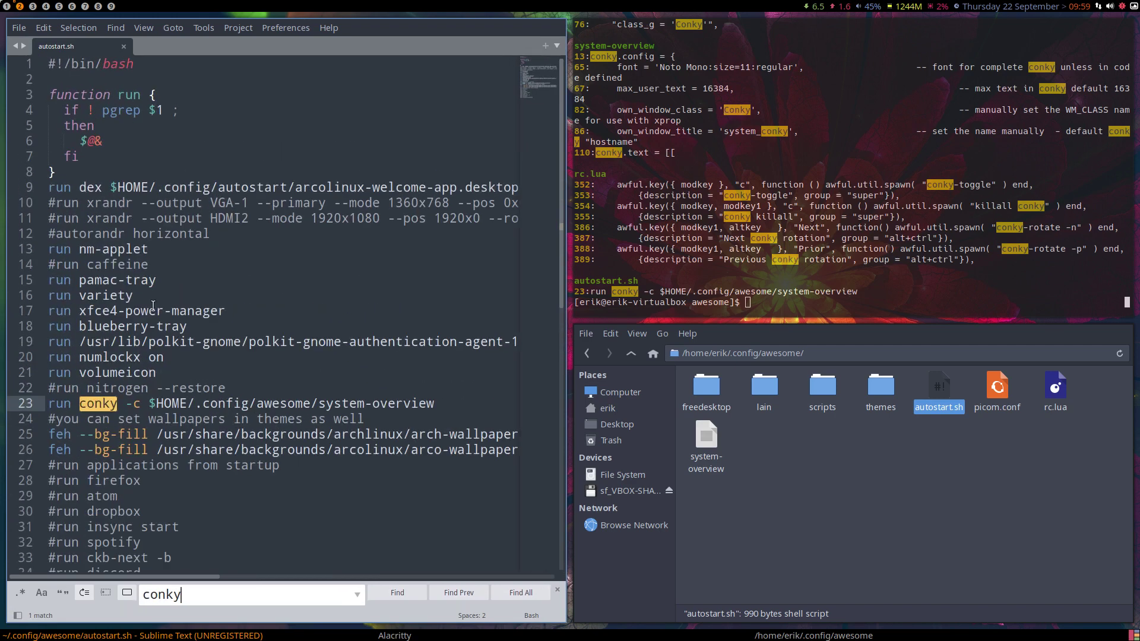
{"action": "left_click", "coordinate": [47, 402]}
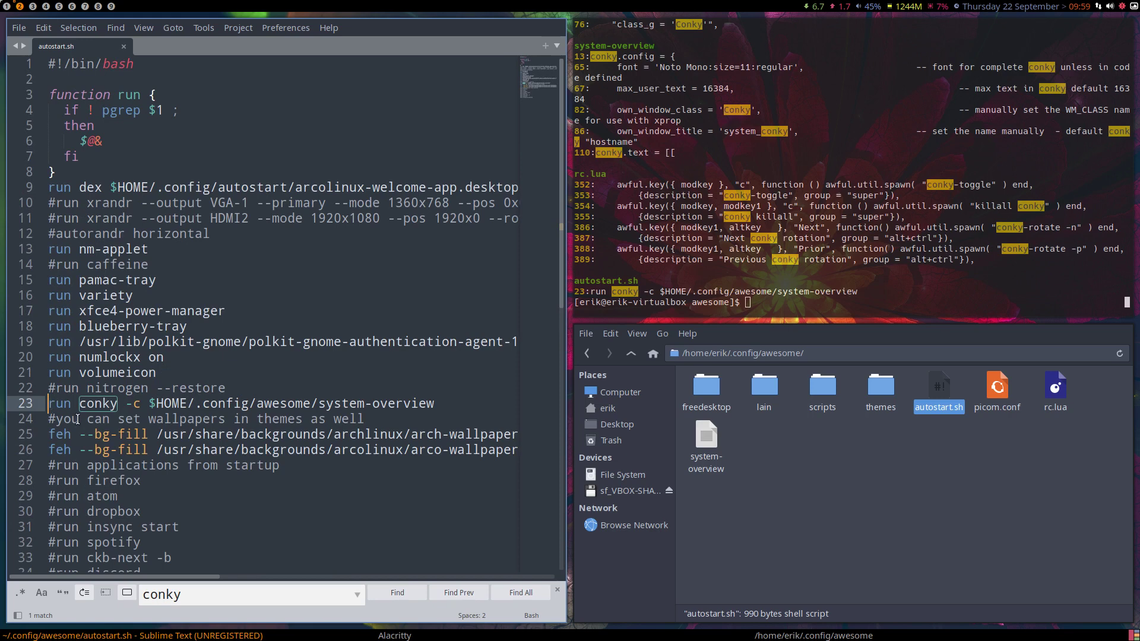
{"action": "type", "text": "#"}
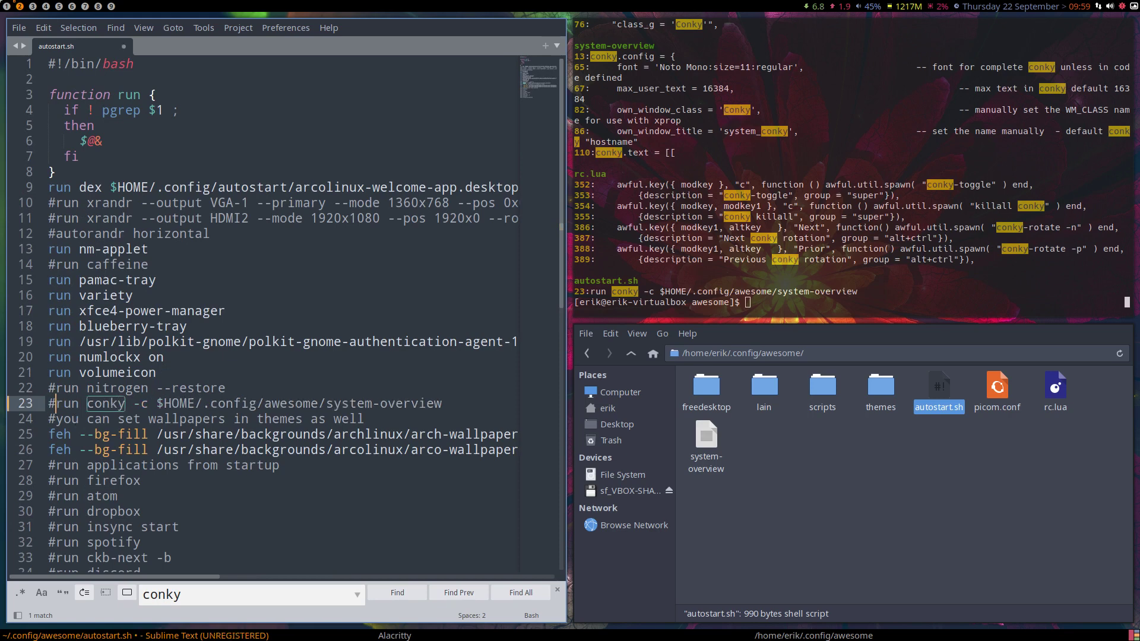
{"action": "key", "text": "ctrl+s"}
Step: Log out, log back in with the password, and check system info in a terminal
{"action": "key", "text": "super+x"}
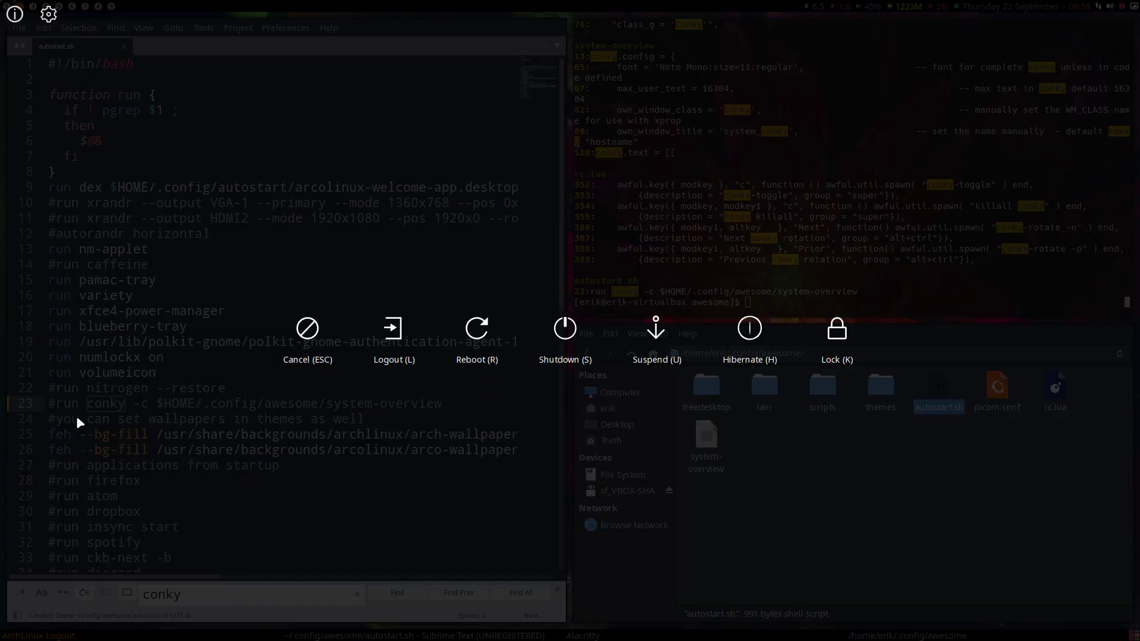
{"action": "type", "text": "l"}
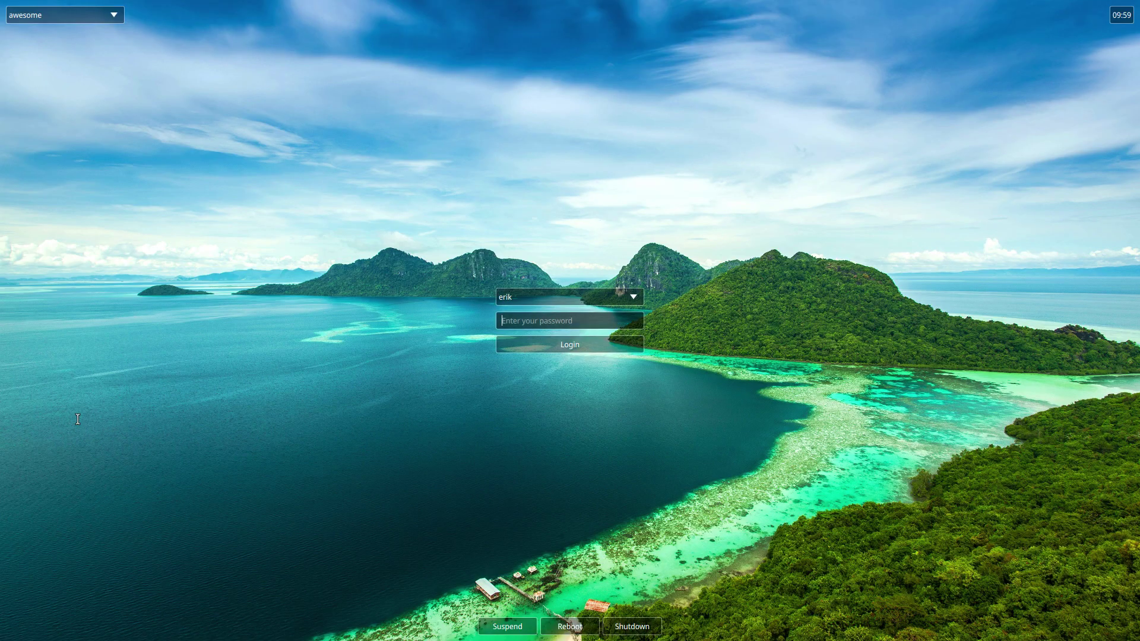
{"action": "type", "text": "*****"}
{"action": "key", "text": "Return"}
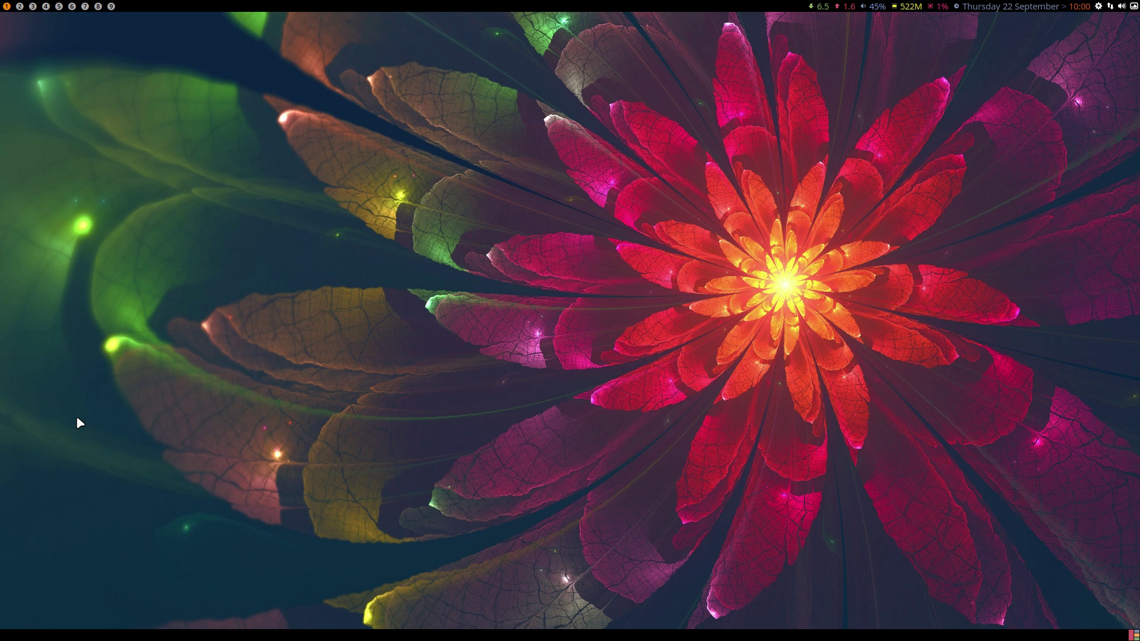
{"action": "key", "text": "super+Return"}
{"action": "key", "text": "super+shift+q"}
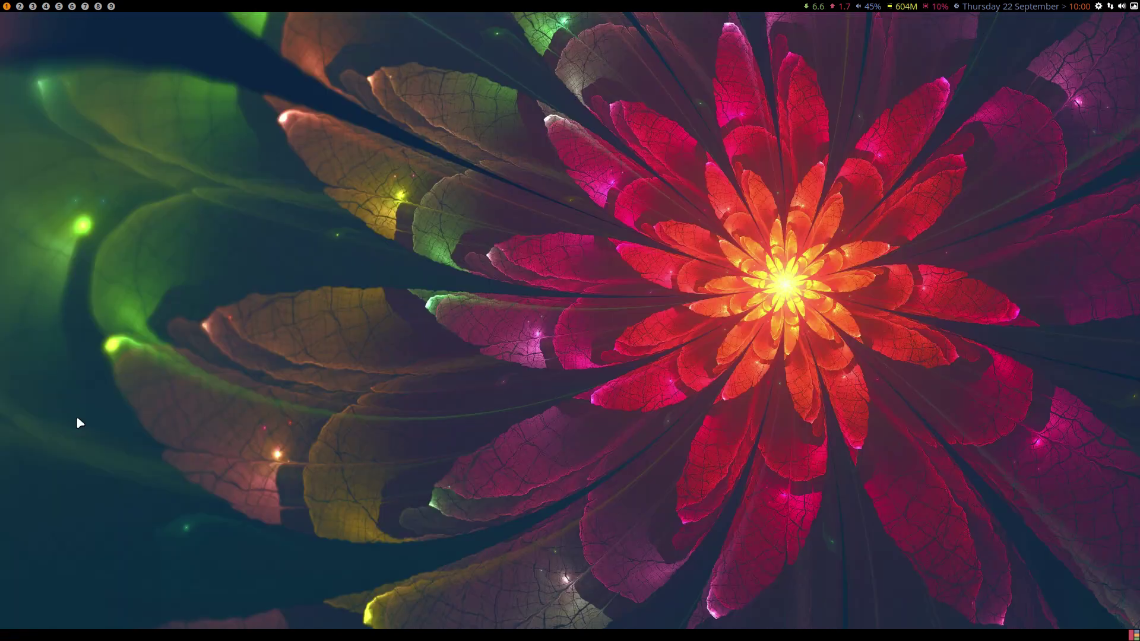
{"action": "left_click", "coordinate": [1104, 9]}
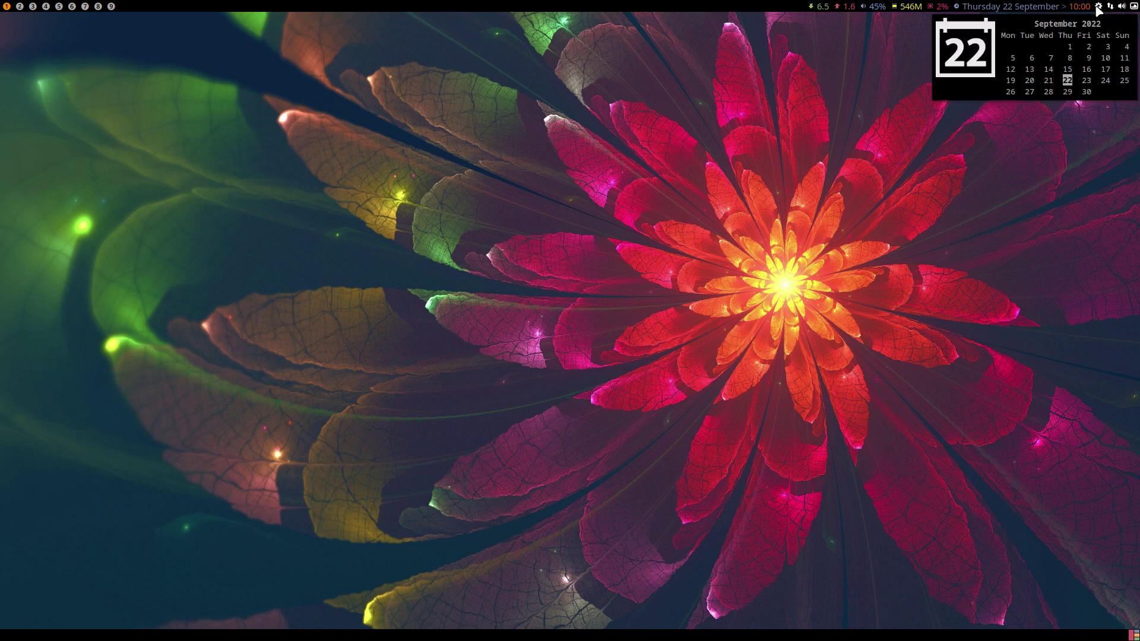
{"action": "left_click", "coordinate": [1100, 9]}
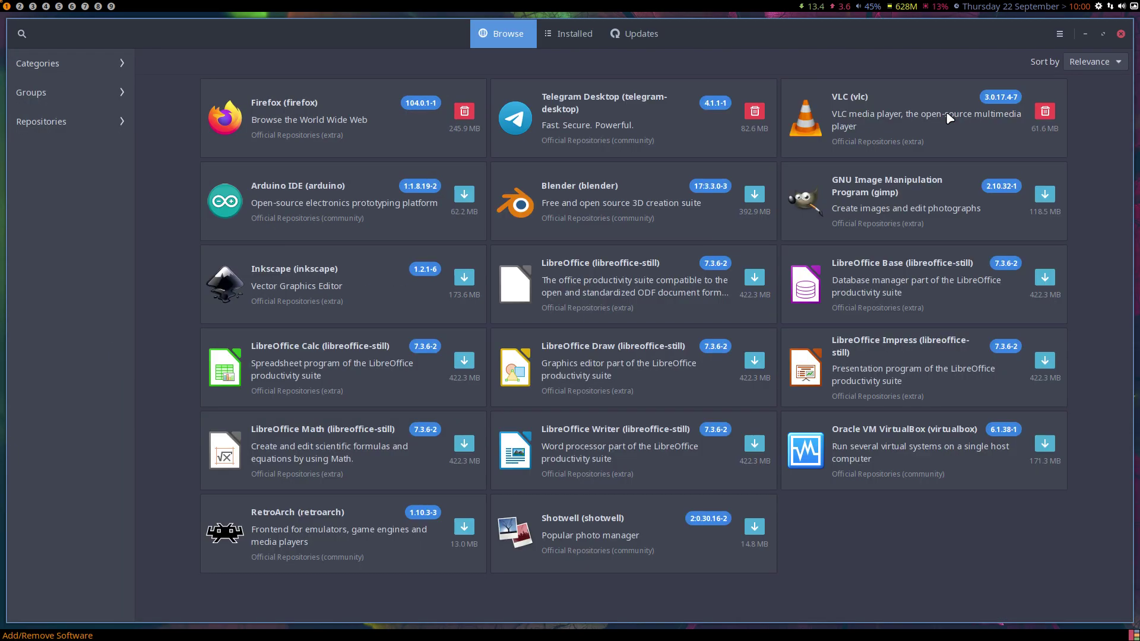
{"action": "type", "text": "conky"}
{"action": "key", "text": "Return"}
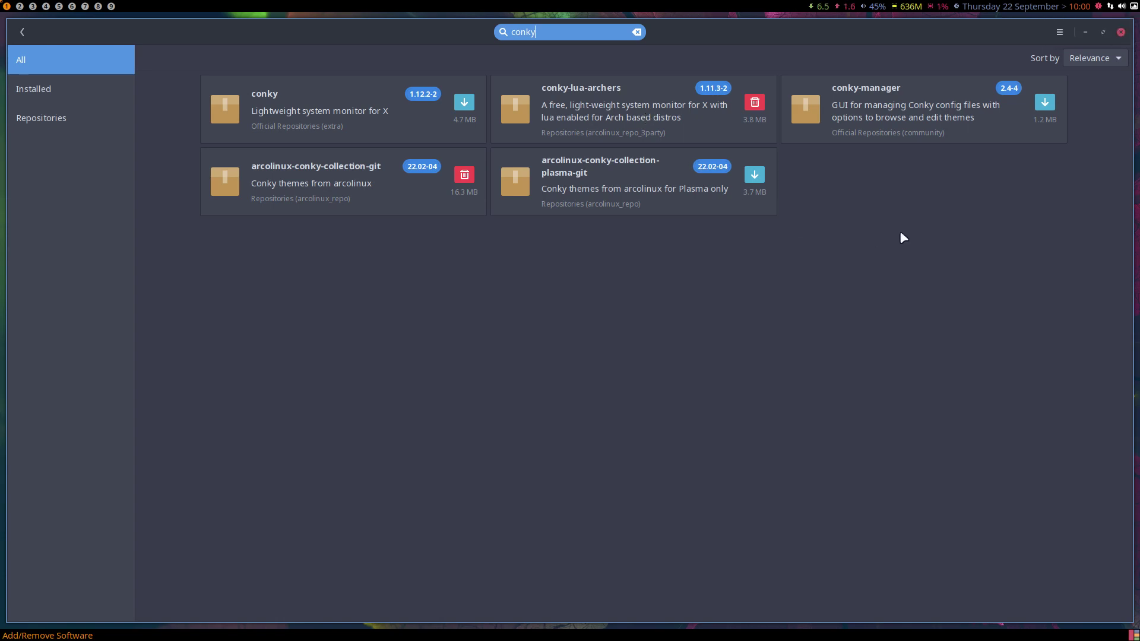
{"action": "key", "text": "super+q"}
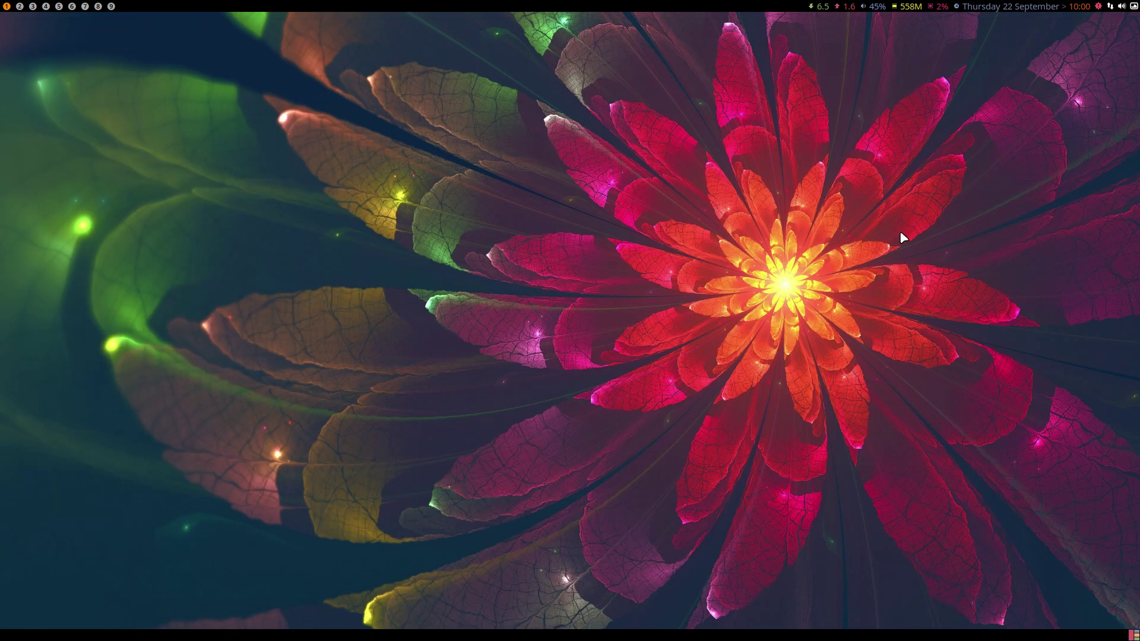